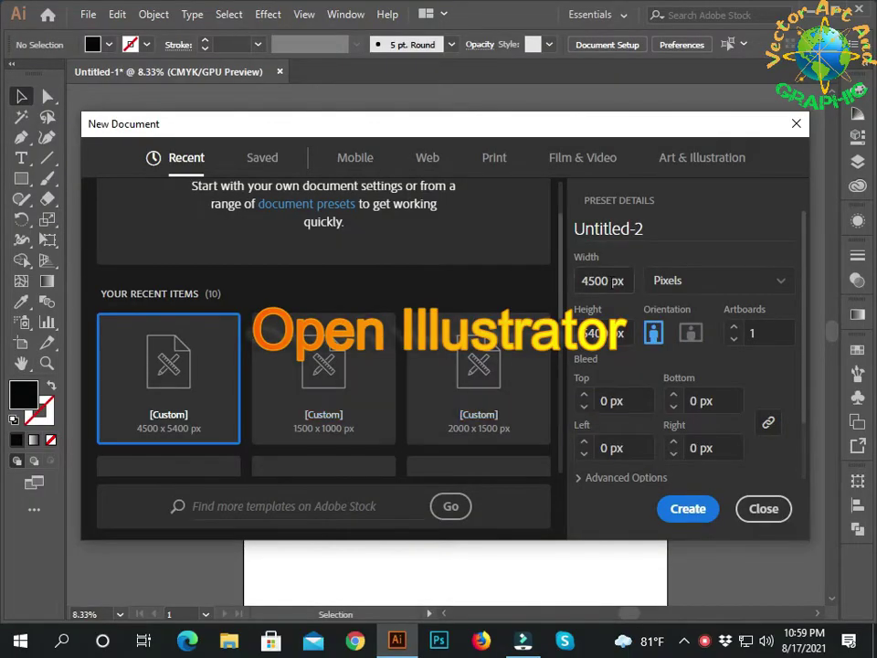
Step: Create a new portrait document 4500 px wide and 5400 px tall
click(624, 283)
text(4500)
text(5400)
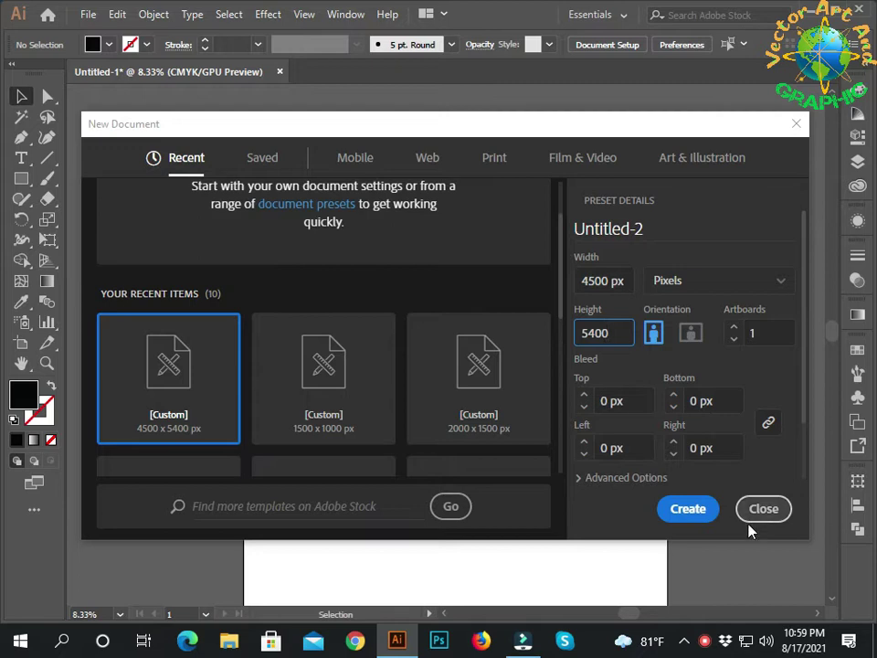
click(690, 509)
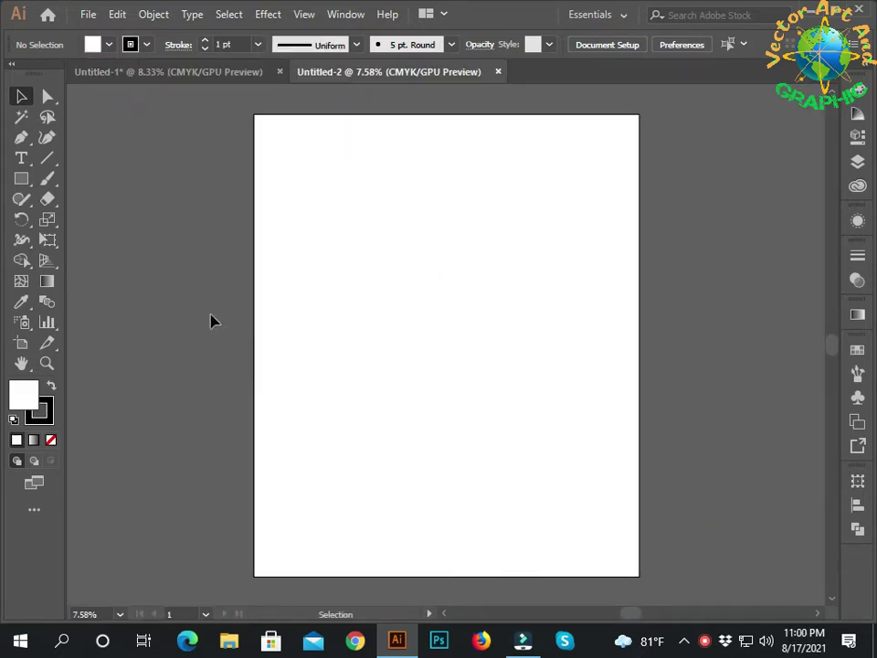
Step: Choose the dog and tree silhouette images with File > Place
scroll(472, 414, up, 1)
scroll(439, 419, down, 2)
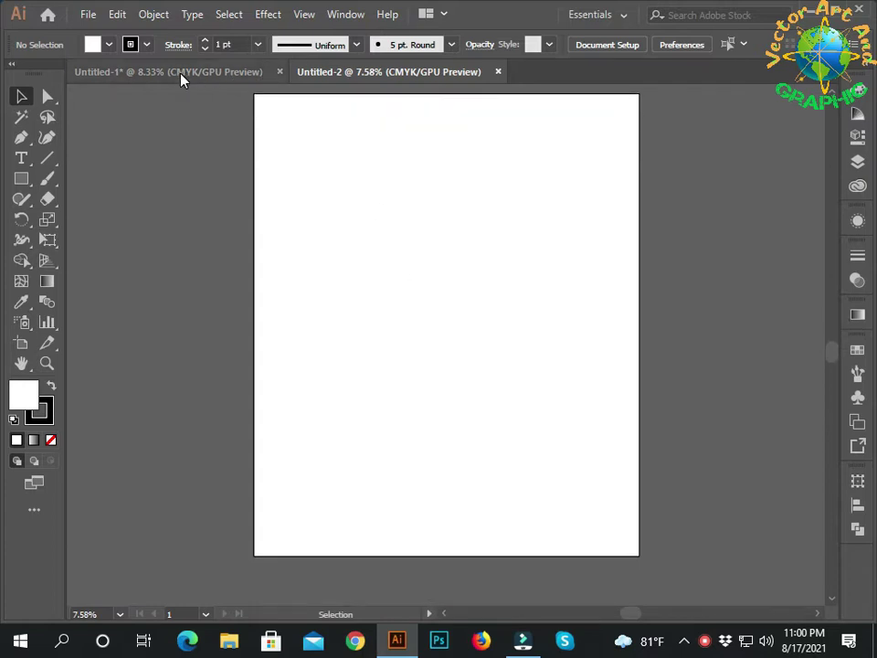
click(88, 16)
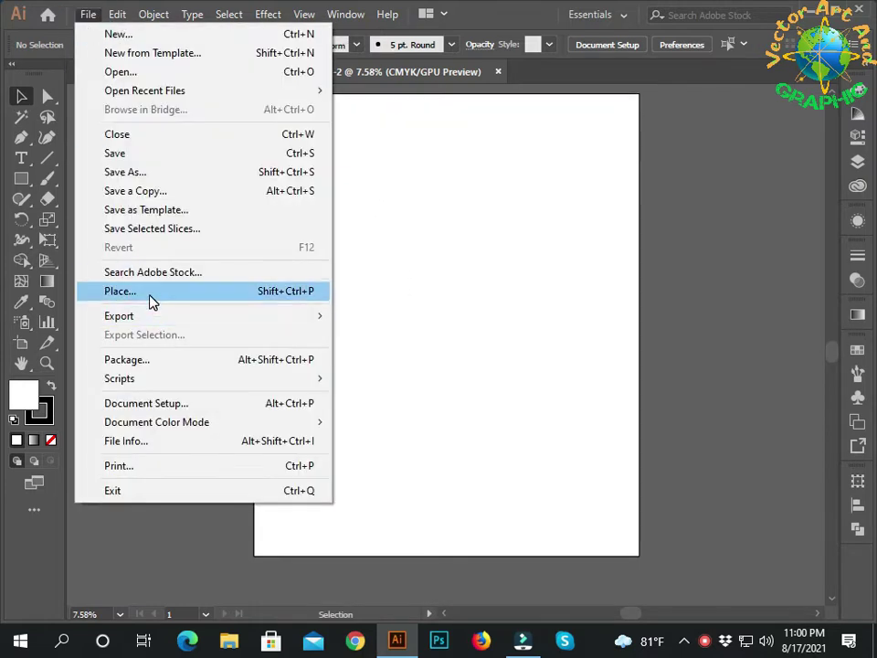
click(151, 299)
scroll(348, 274, down, 2)
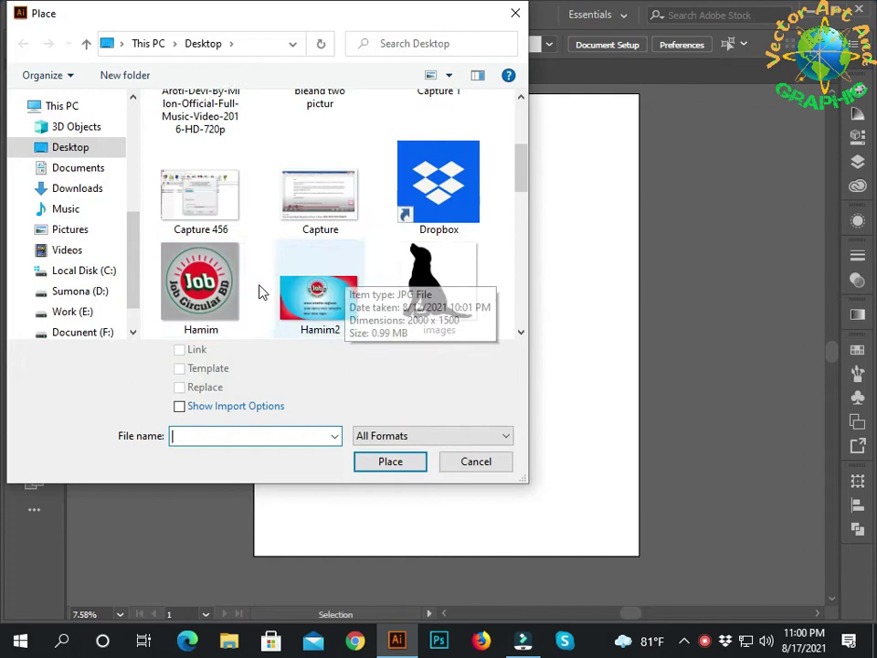
click(437, 286)
scroll(313, 286, down, 1)
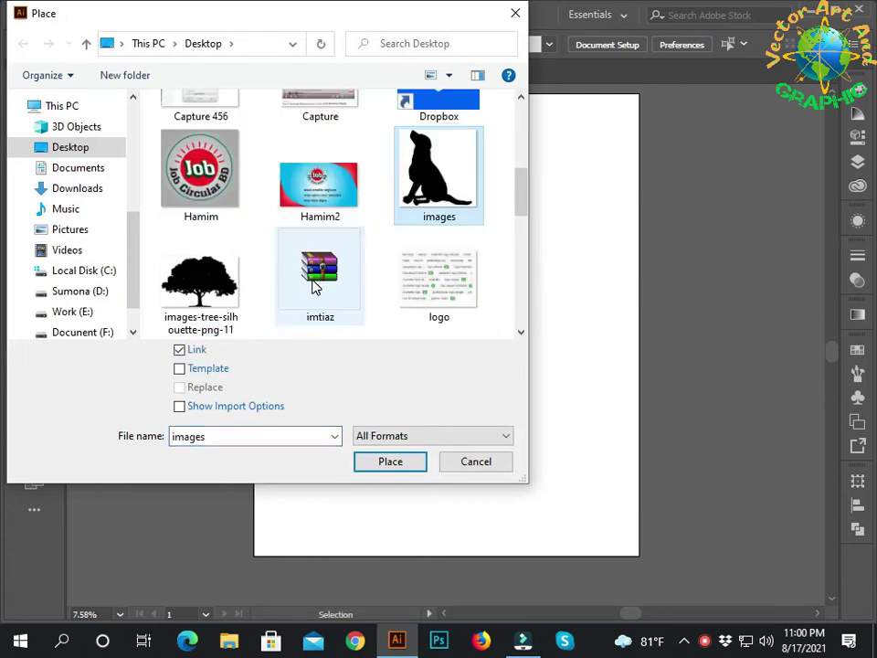
click(197, 286)
Step: Drop the dog and tree images onto the artboard and deselect
scroll(393, 298, down, 1)
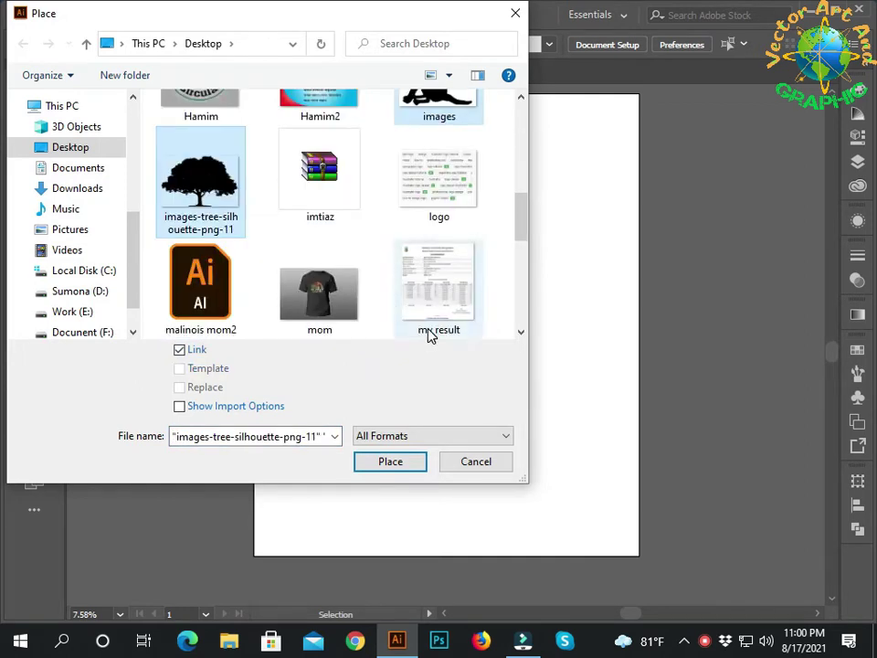
scroll(425, 348, up, 1)
click(390, 461)
click(282, 229)
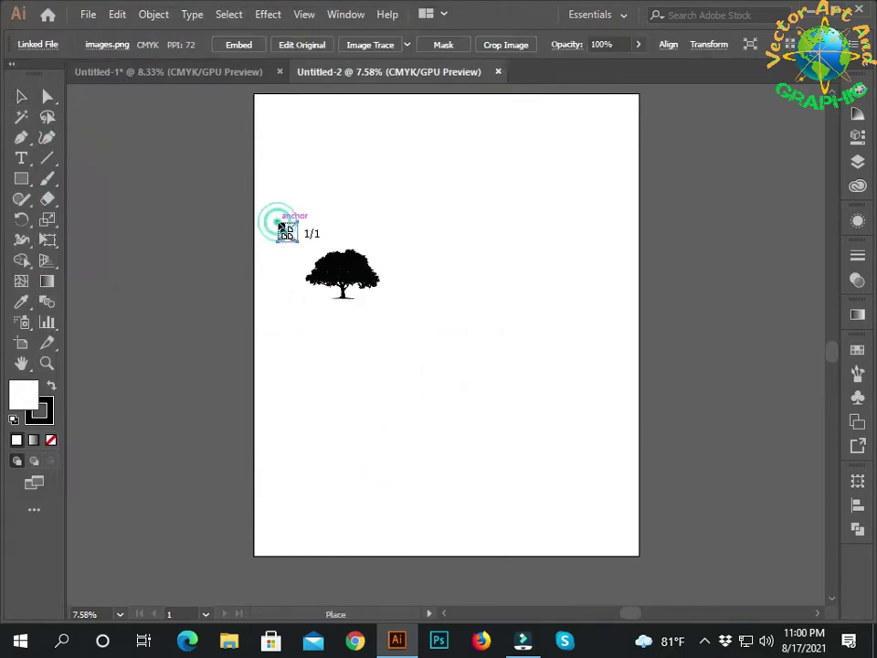
click(382, 240)
click(384, 322)
scroll(370, 321, up, 2)
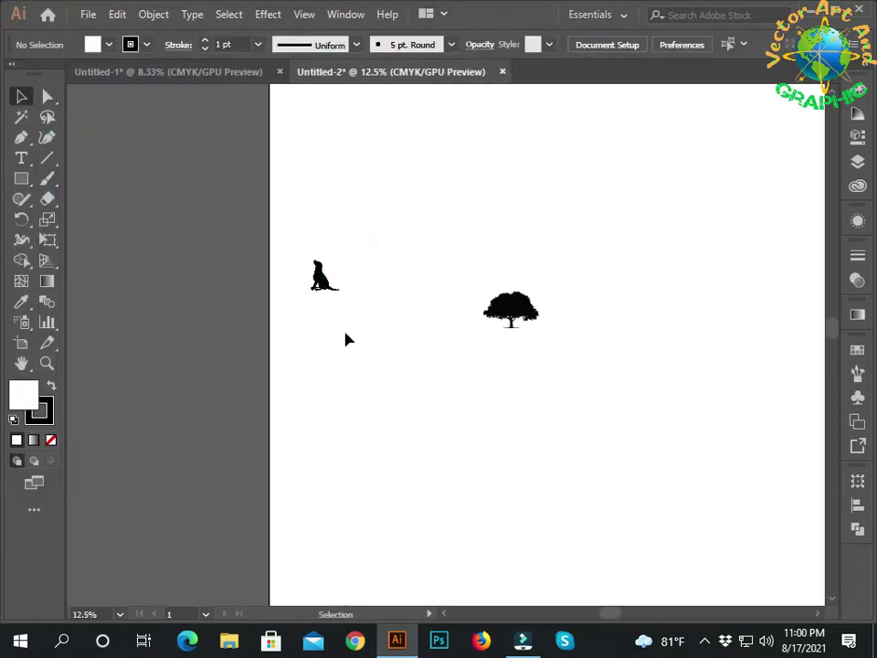
Step: Move the dog and tree images off the artboard and center the dog in view
drag(324, 274, 153, 258)
drag(511, 311, 176, 385)
scroll(280, 368, left, 2)
click(205, 260)
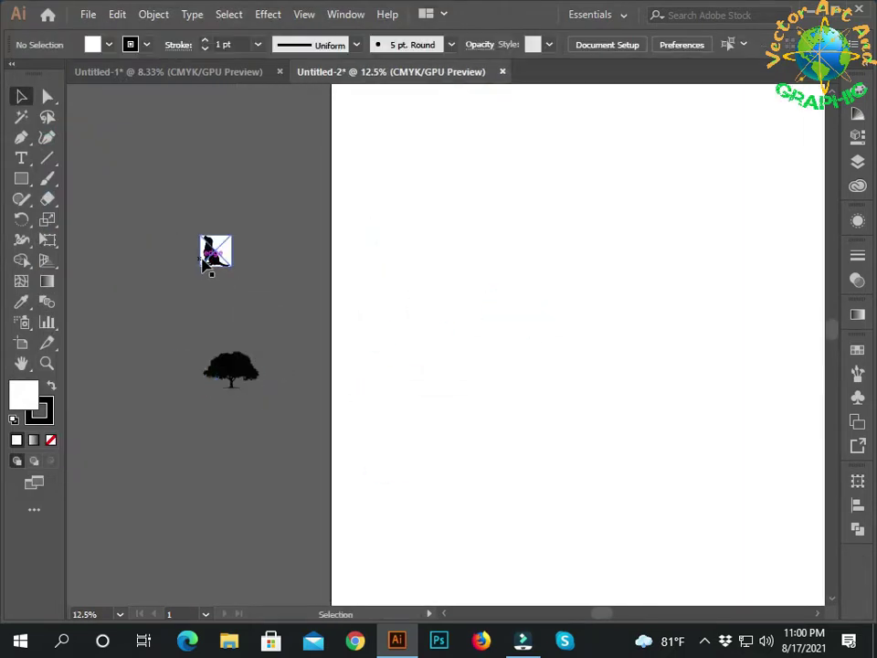
scroll(205, 260, up, 3)
scroll(265, 274, up, 2)
mouse_move(273, 158)
mouse_down()
mouse_move(315, 414)
mouse_move(338, 424)
mouse_up()
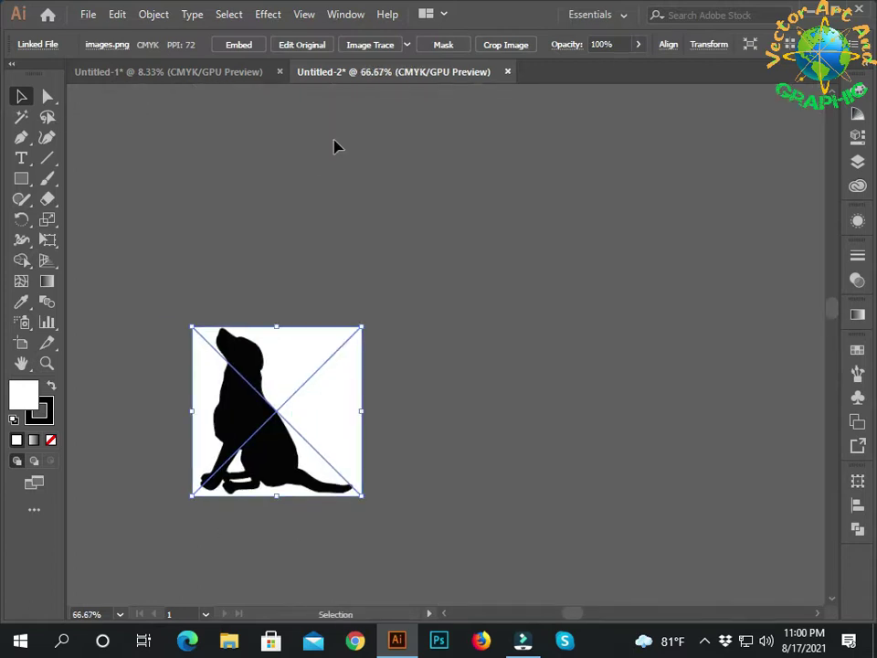
Step: Image Trace the dog, expand it and ungroup the traced paths
click(370, 46)
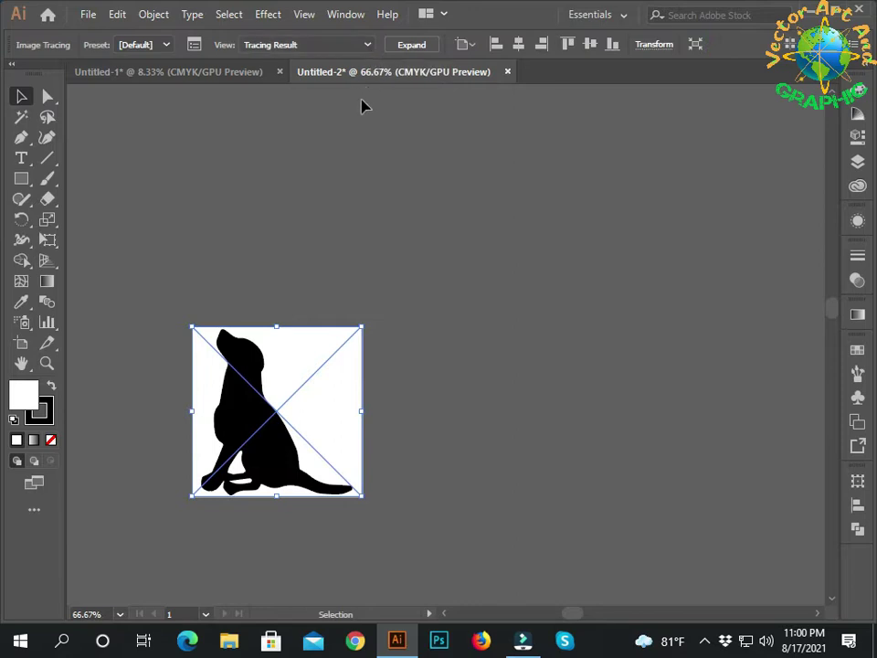
click(405, 45)
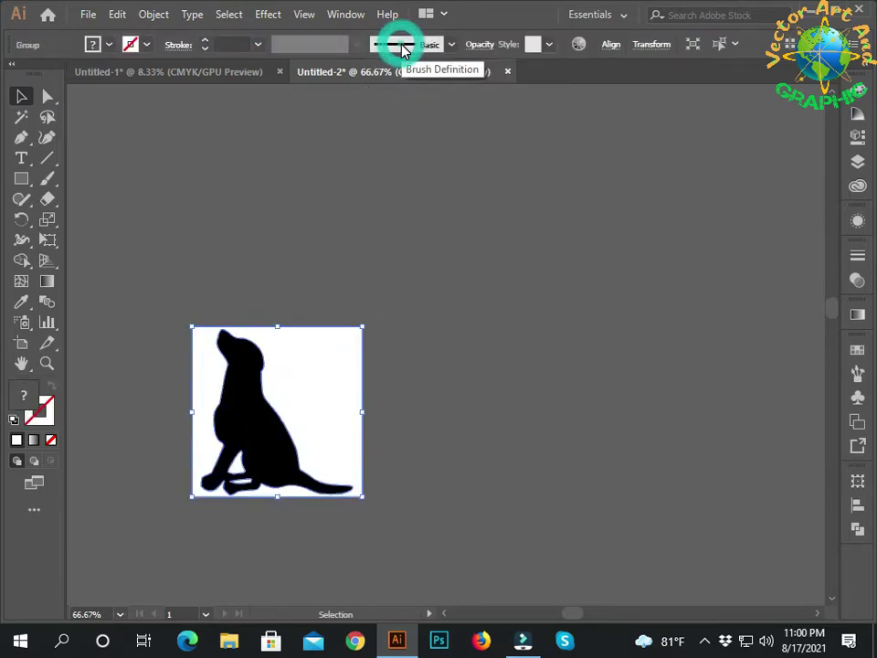
right_click(315, 389)
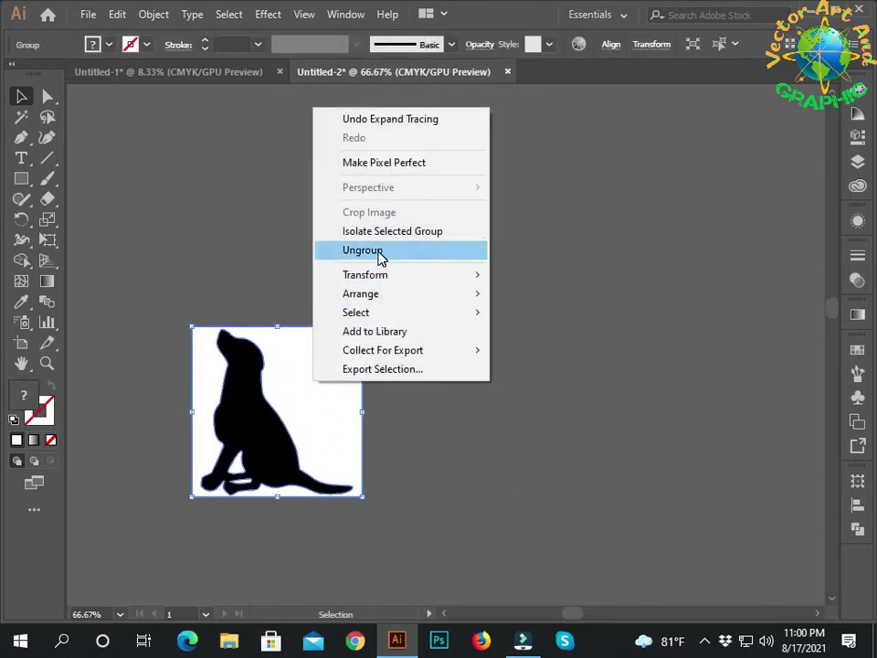
click(380, 252)
click(447, 326)
Step: Delete the white background and the white patch at the dog's feet
click(332, 374)
key(Delete)
click(241, 481)
key(Delete)
scroll(310, 480, down, 2)
scroll(311, 473, down, 3)
Step: Move the tree image above the dog and center it in view
scroll(311, 473, down, 2)
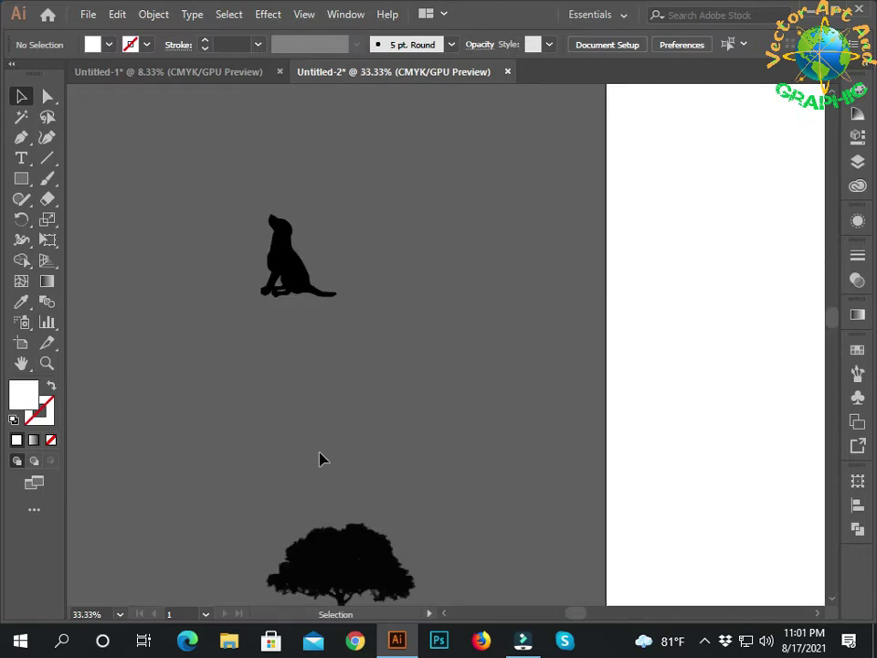
click(274, 519)
drag(274, 519, 274, 329)
drag(256, 437, 285, 146)
drag(300, 286, 302, 457)
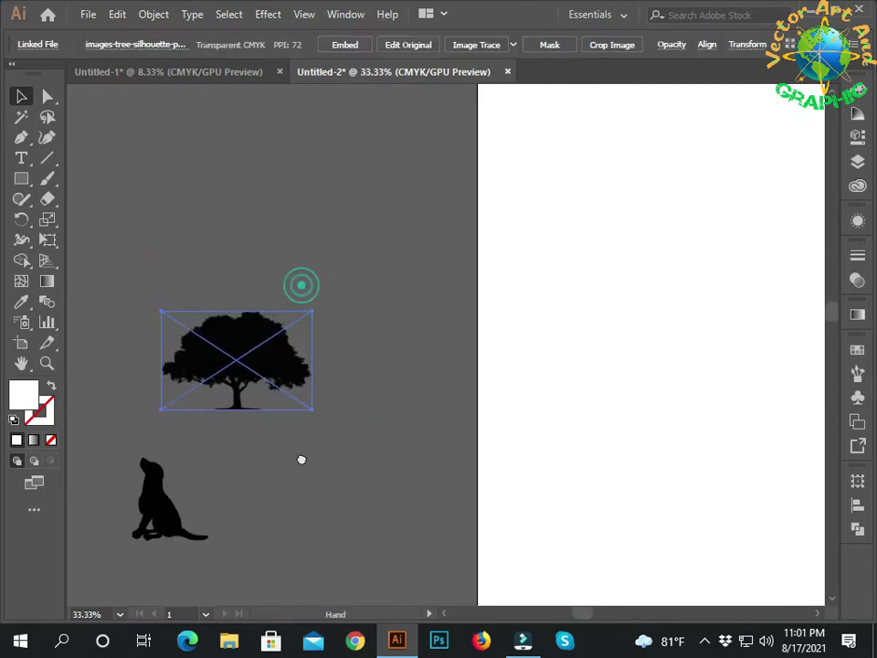
scroll(293, 384, up, 1)
mouse_move(261, 391)
mouse_down()
mouse_move(343, 470)
mouse_move(332, 351)
mouse_move(469, 350)
mouse_up()
scroll(365, 272, up, 1)
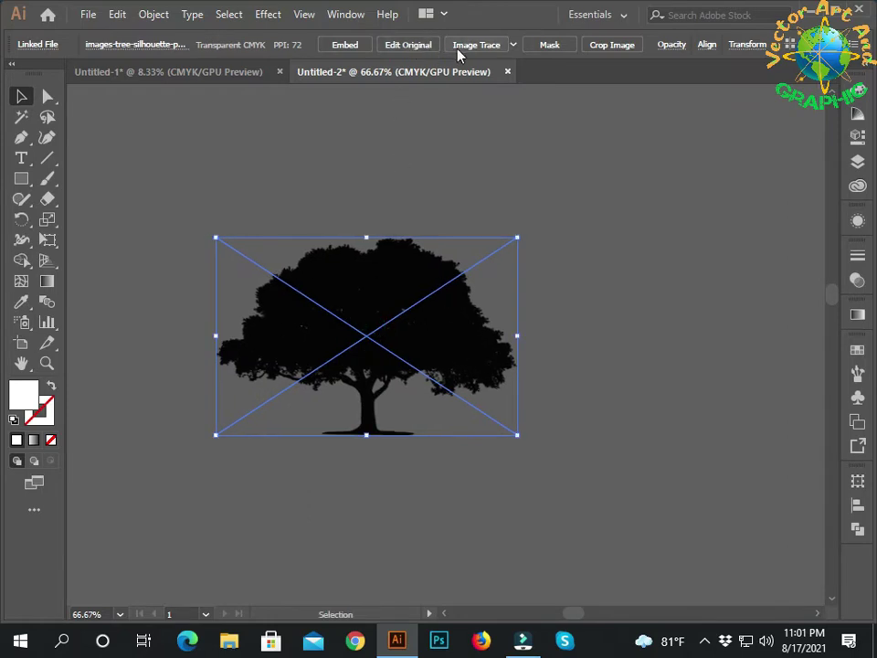
Step: Trace the tree with the High Fidelity Photo preset, then expand and ungroup it
click(479, 46)
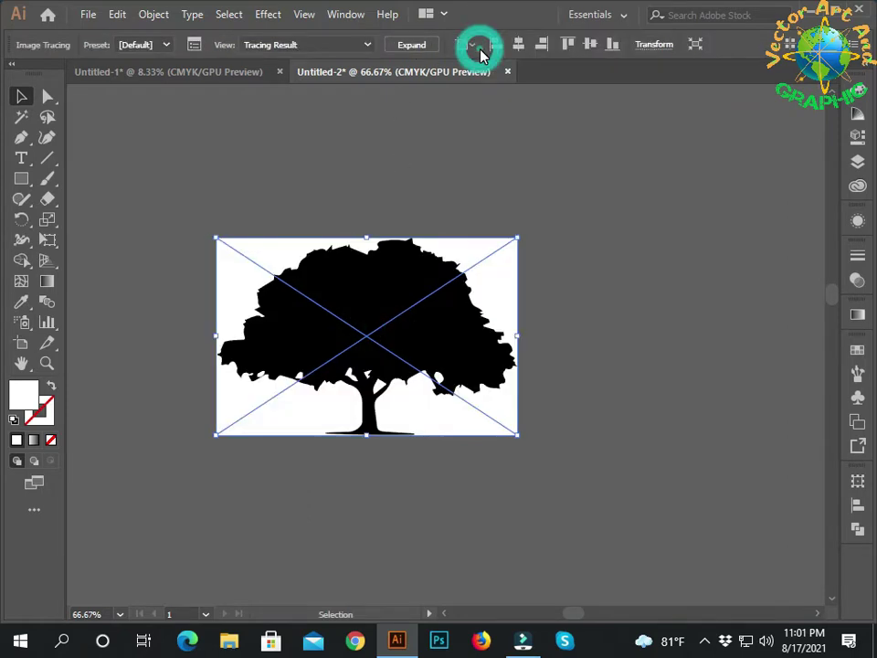
click(166, 46)
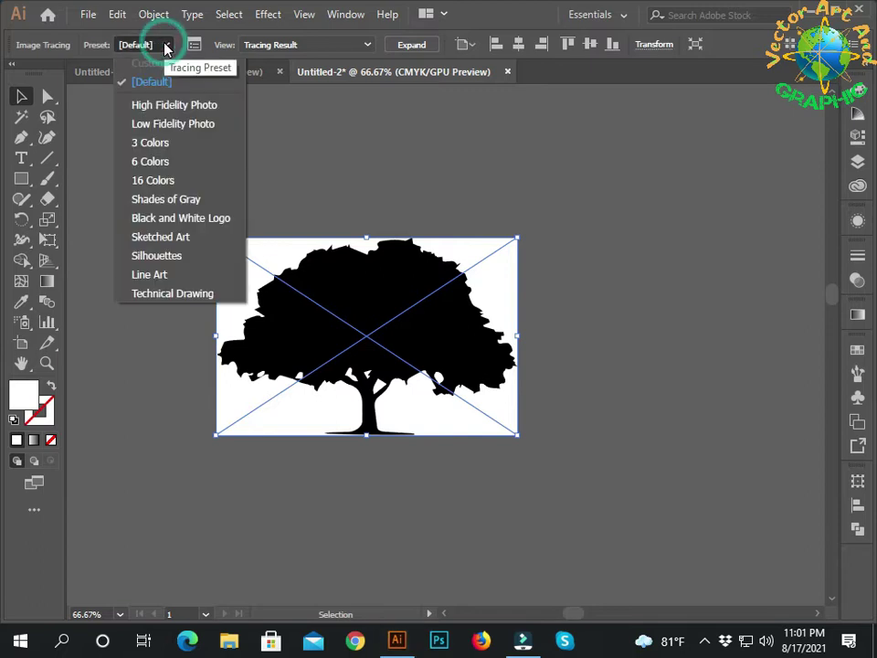
click(180, 106)
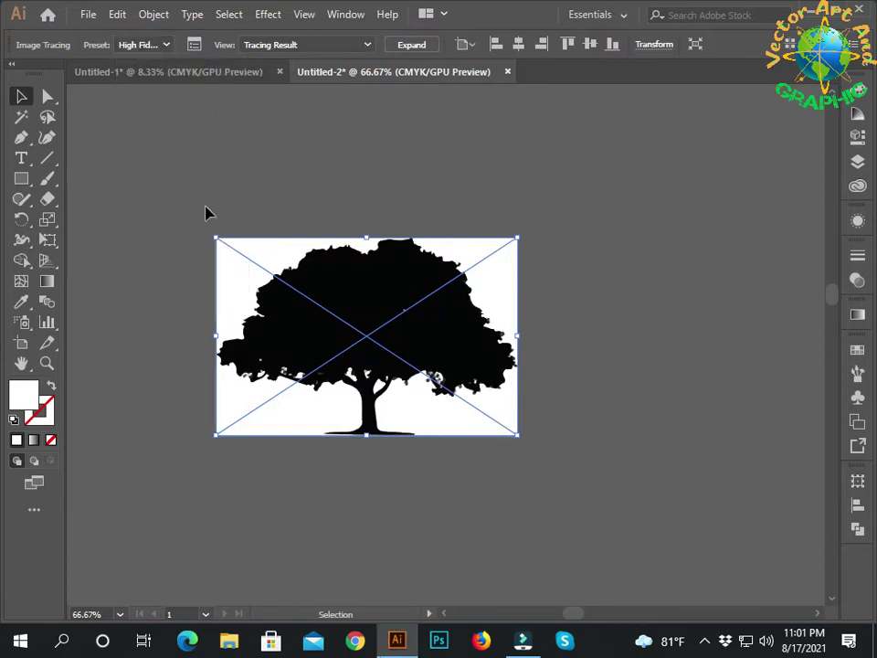
click(416, 45)
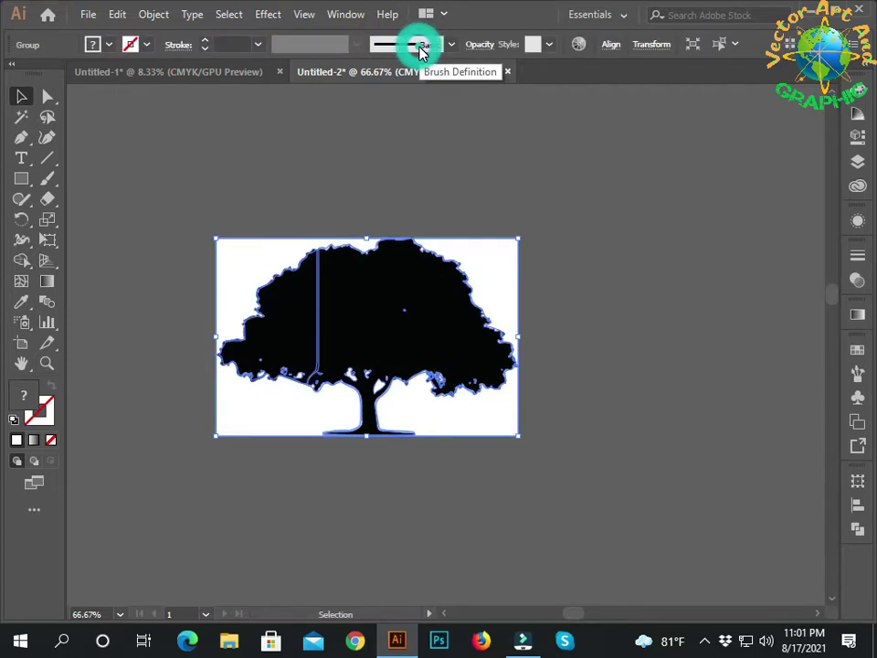
right_click(490, 296)
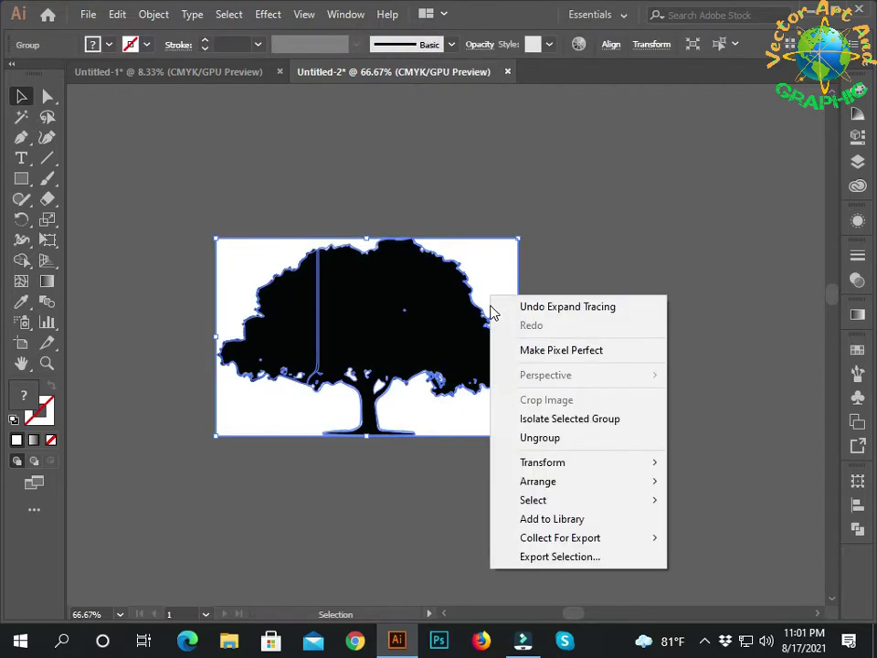
click(539, 437)
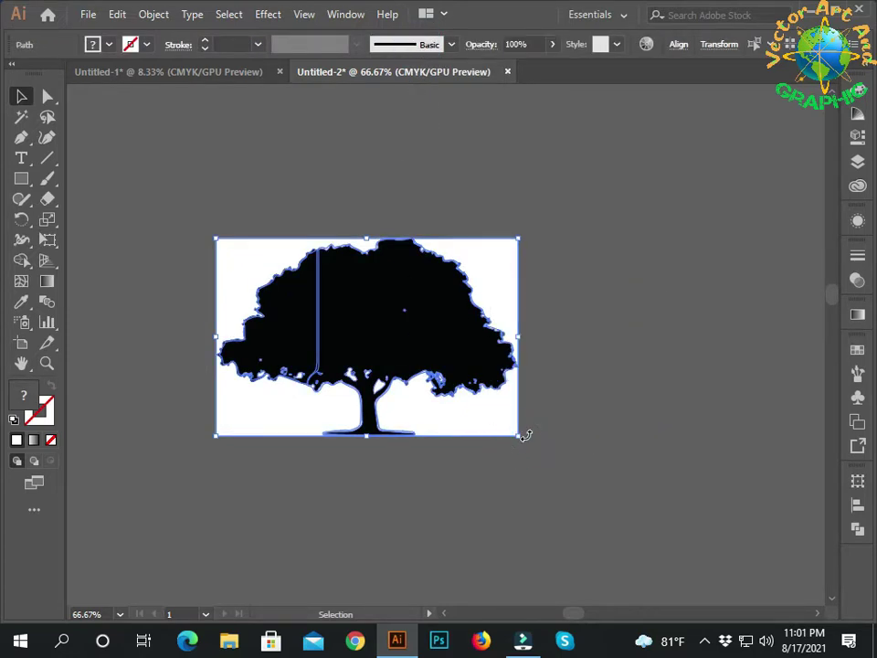
click(591, 284)
click(495, 257)
click(178, 175)
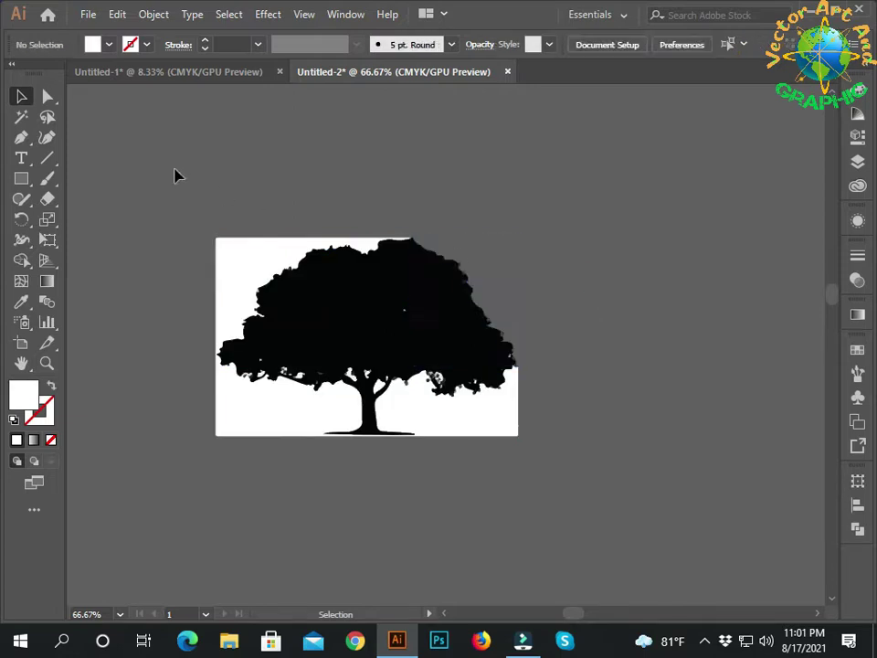
click(215, 264)
key(Delete)
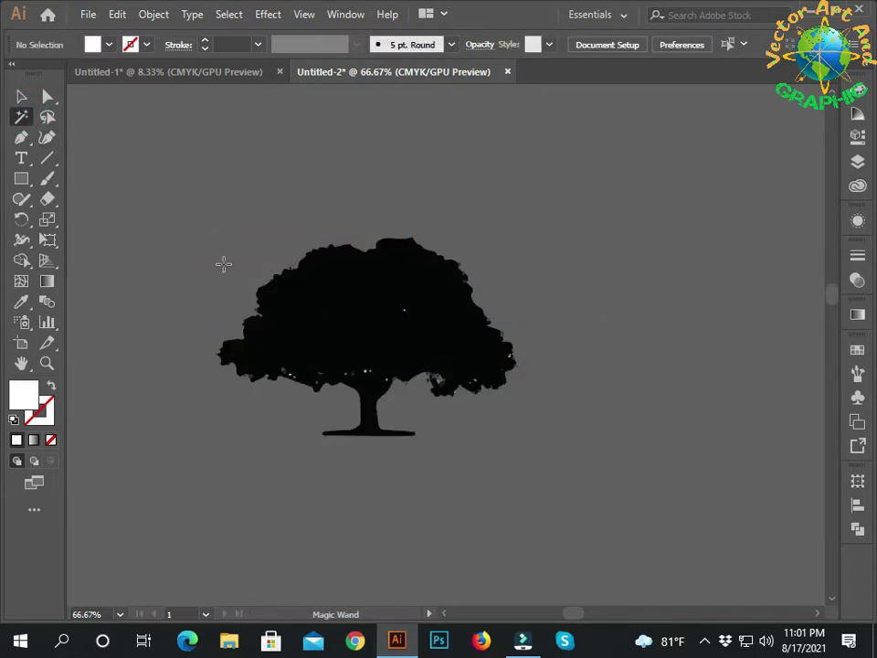
scroll(433, 399, up, 3)
click(227, 320)
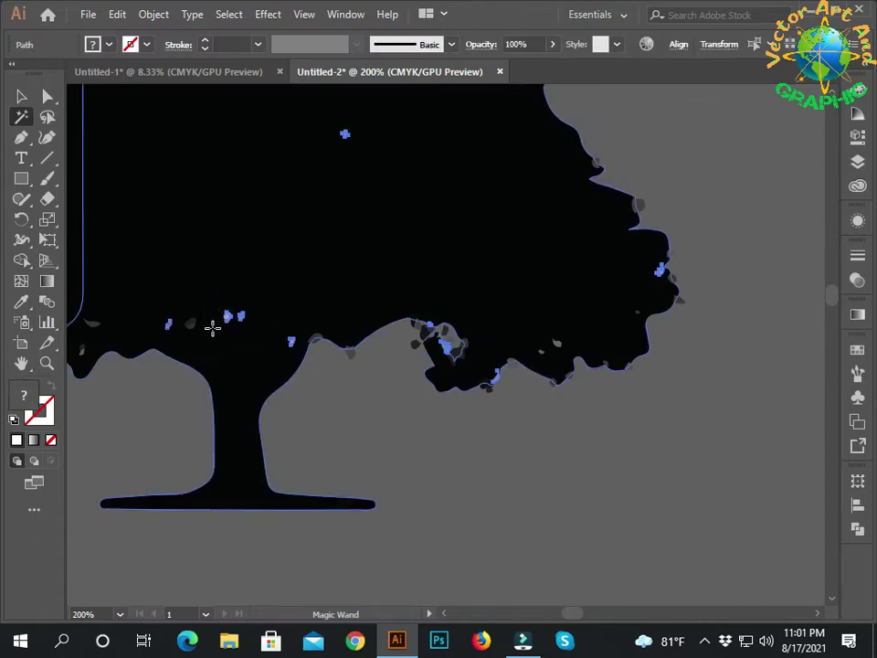
click(353, 372)
scroll(397, 365, down, 1)
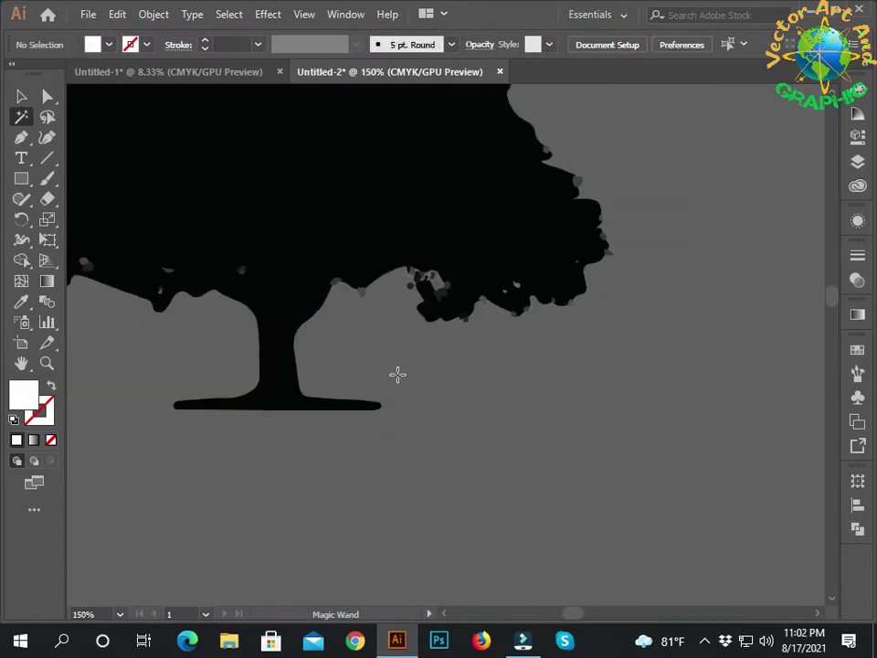
scroll(381, 363, down, 2)
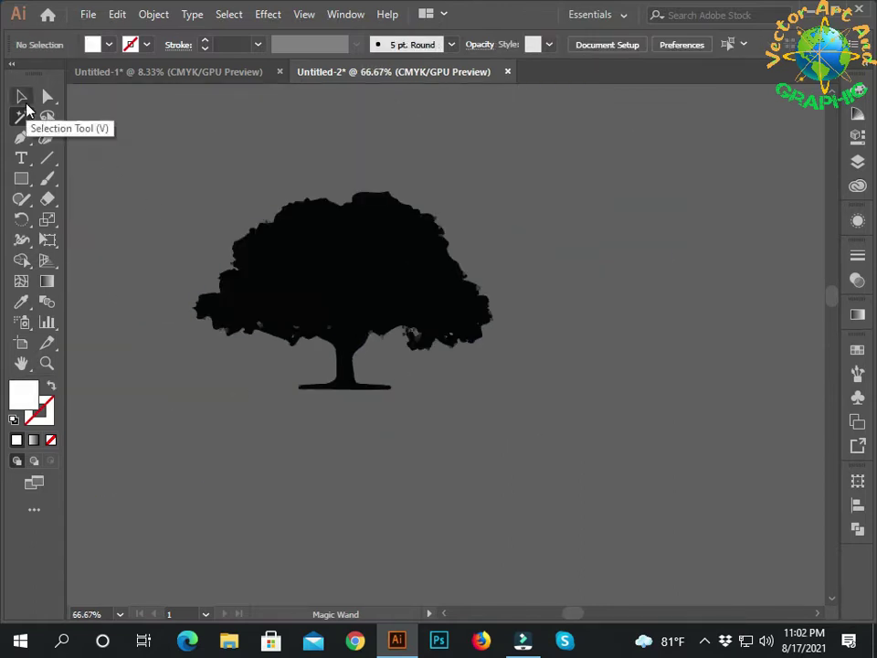
key(ctrl+a)
click(21, 96)
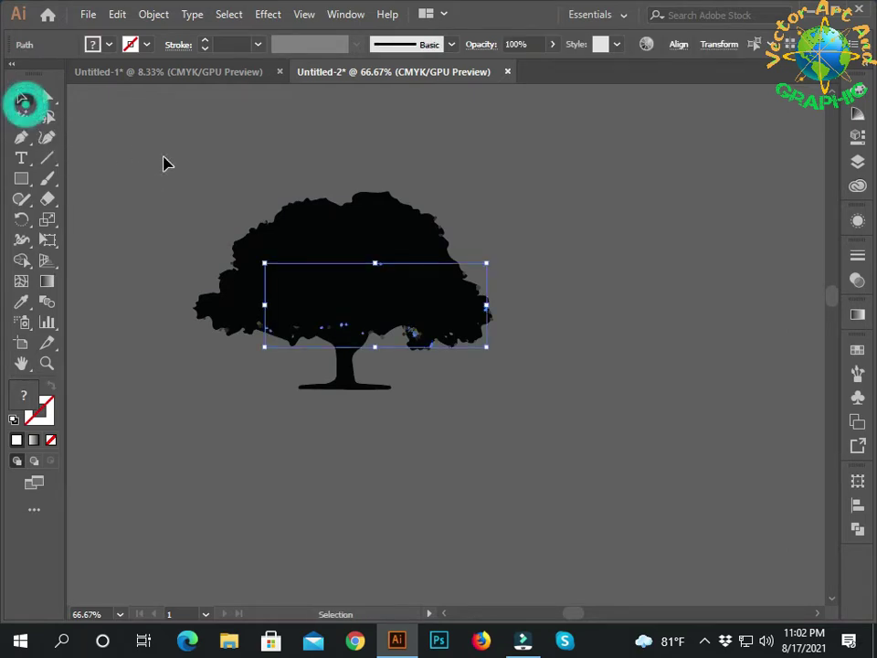
click(165, 164)
Step: Delete the white background rectangle behind the tree and a stray white speck
click(153, 178)
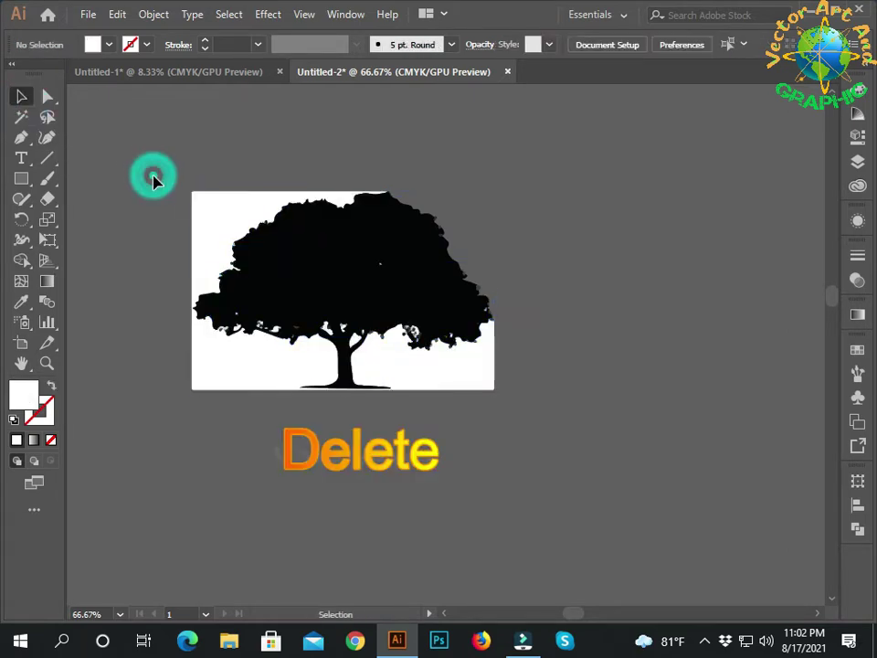
click(228, 370)
key(Delete)
scroll(372, 410, up, 2)
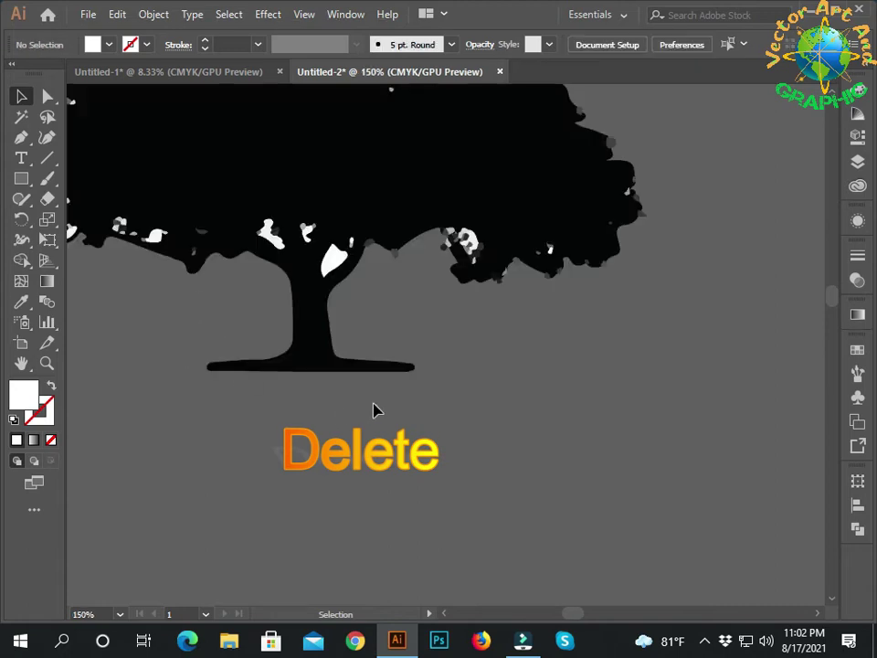
scroll(333, 268, up, 1)
drag(332, 269, 287, 349)
mouse_move(336, 319)
mouse_down()
mouse_move(388, 368)
mouse_move(416, 376)
mouse_up()
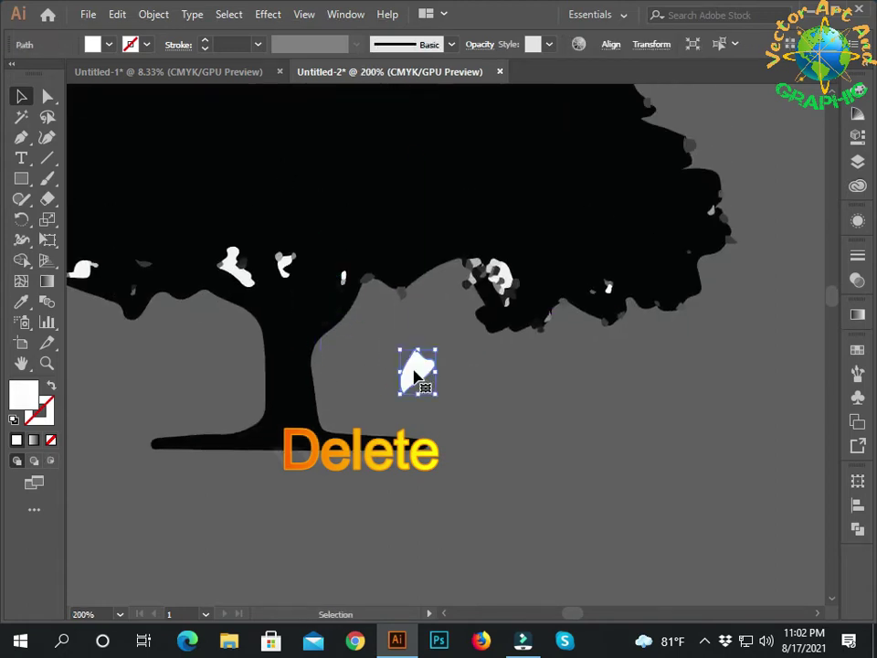
key(Delete)
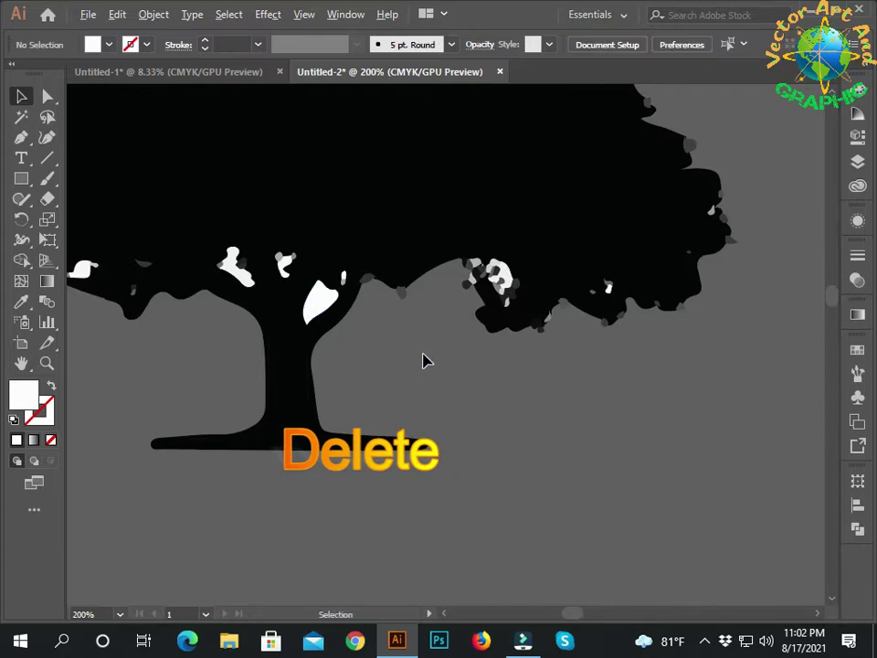
scroll(423, 361, down, 2)
Step: Delete white specks under the crown, at the left edge and at the crown's top
click(329, 307)
key(Delete)
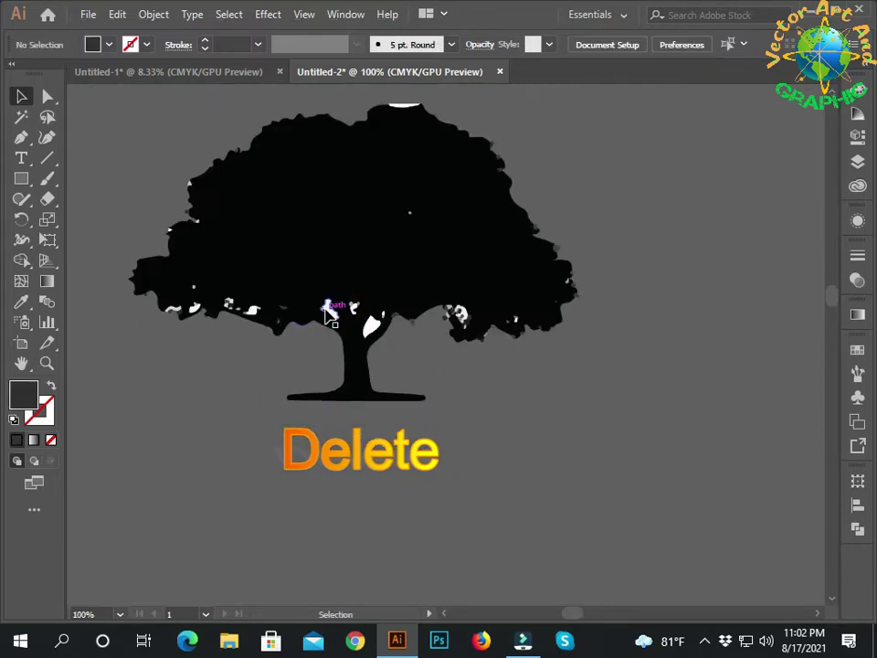
click(330, 309)
key(Delete)
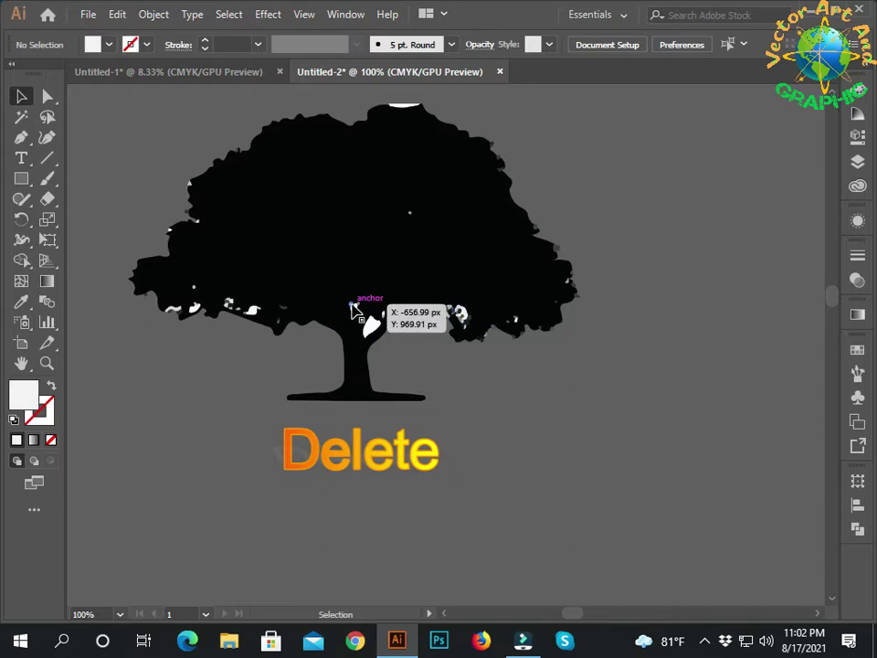
click(172, 310)
key(Delete)
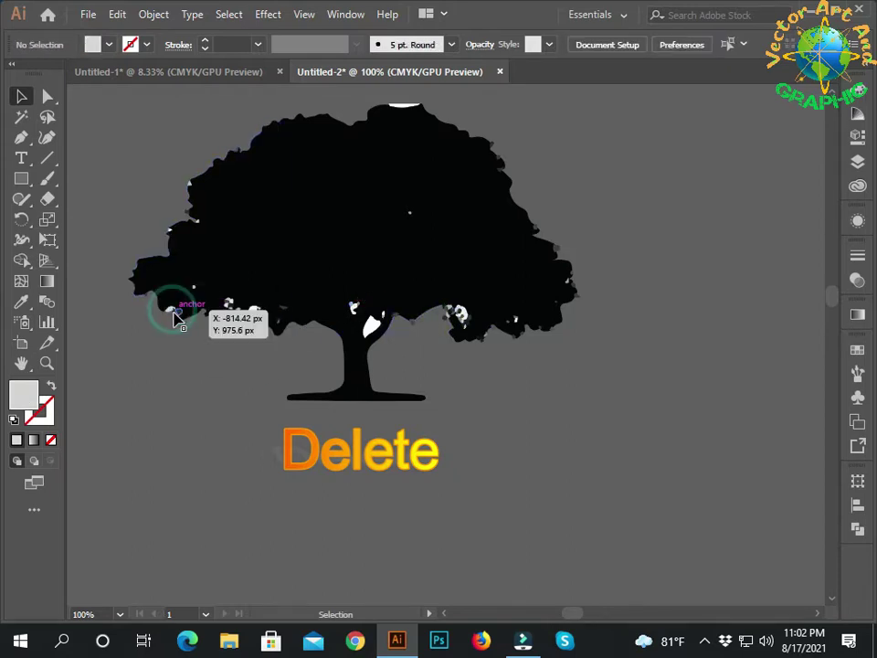
click(171, 229)
key(Delete)
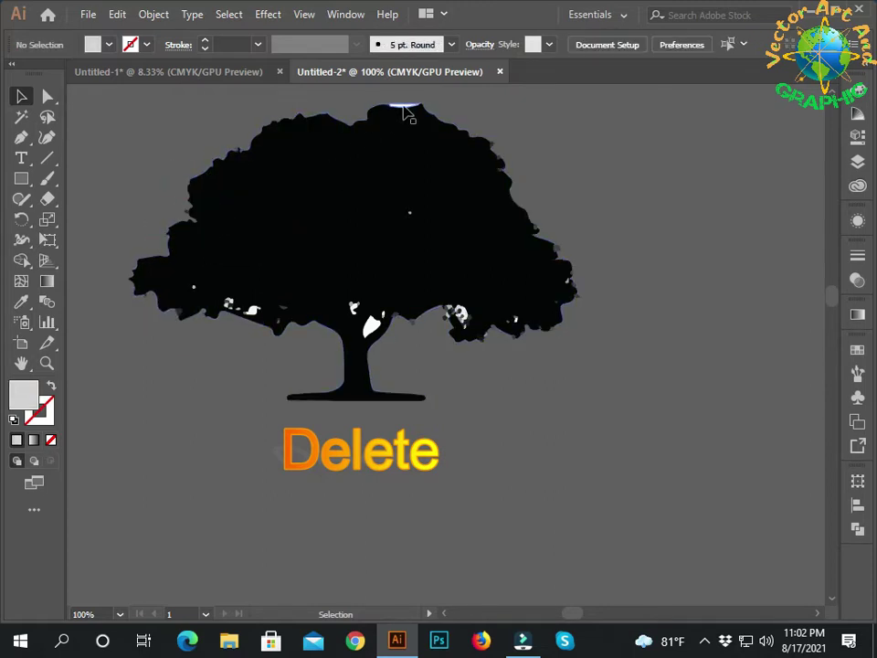
click(404, 108)
key(Delete)
Step: Delete the white fragments at the crown's lower right and the remaining ones
click(461, 316)
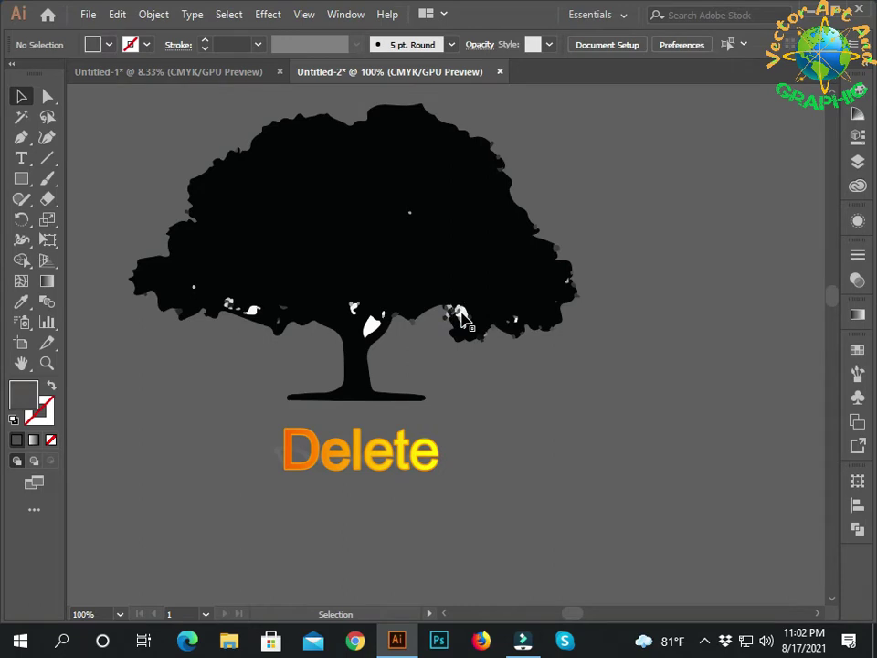
click(461, 320)
key(Delete)
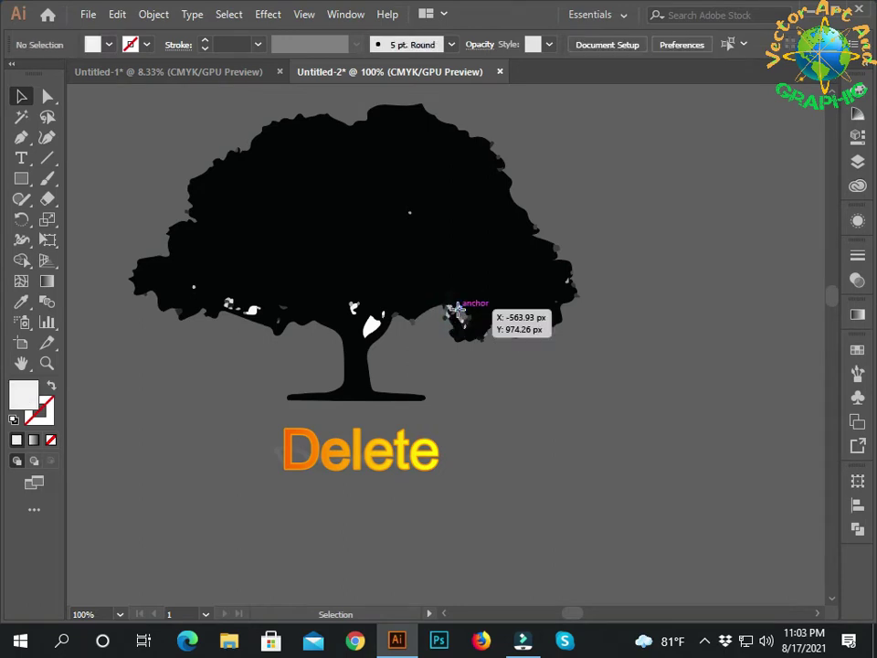
click(462, 321)
key(Delete)
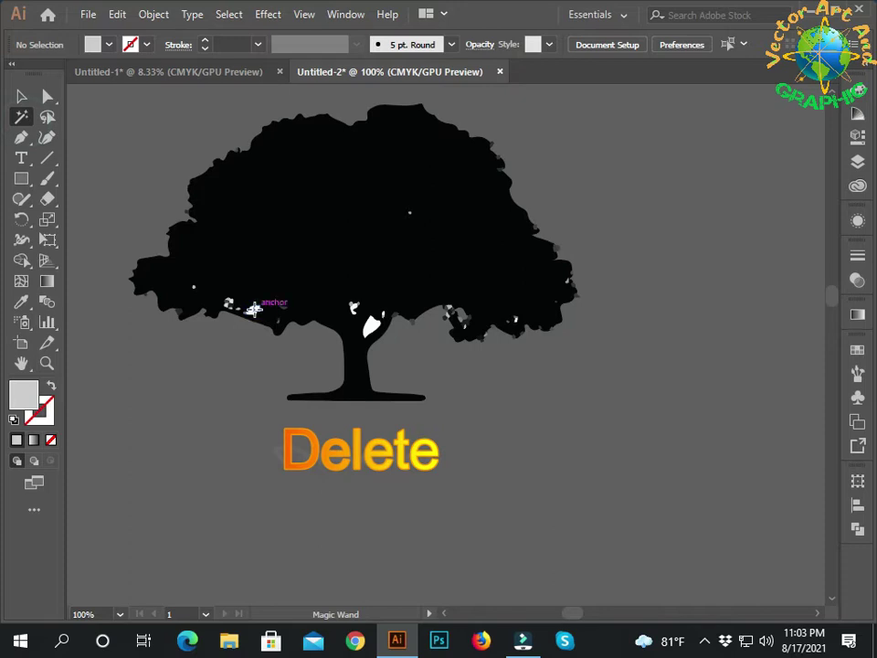
click(254, 309)
click(24, 96)
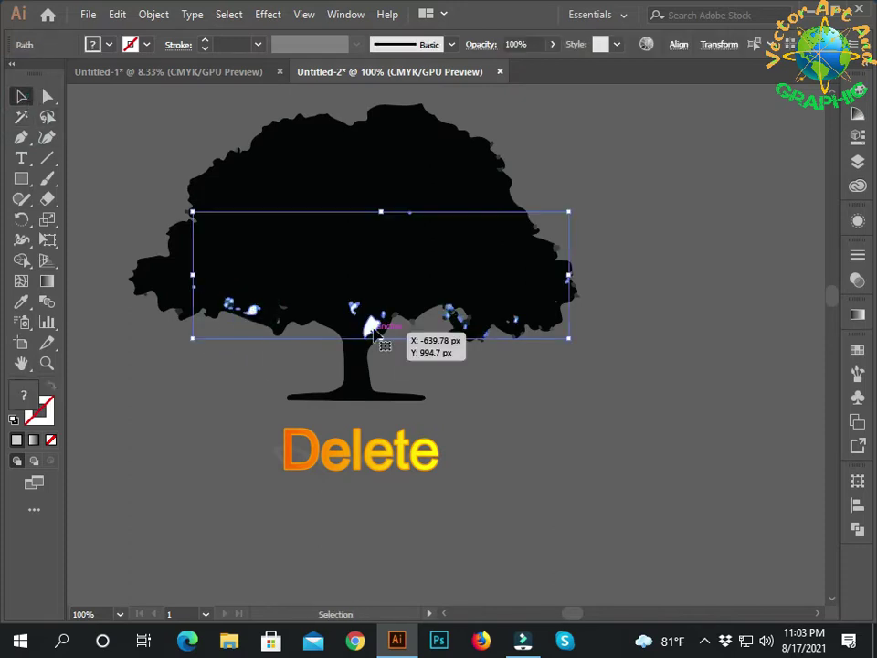
key(Delete)
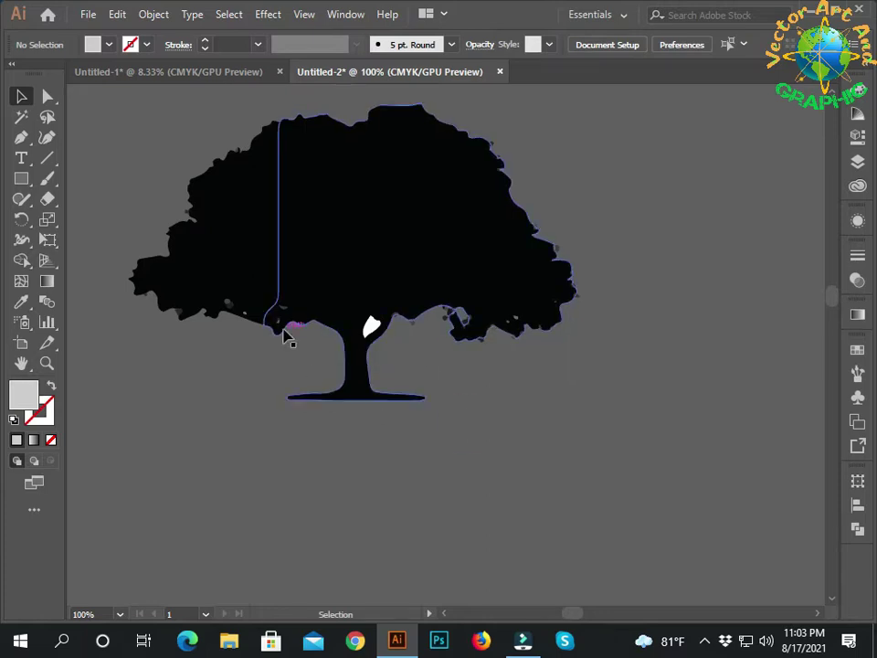
Step: Select the tree and white leaf together and open the Pathfinder panel
click(243, 310)
click(243, 384)
click(415, 398)
scroll(415, 401, up, 1)
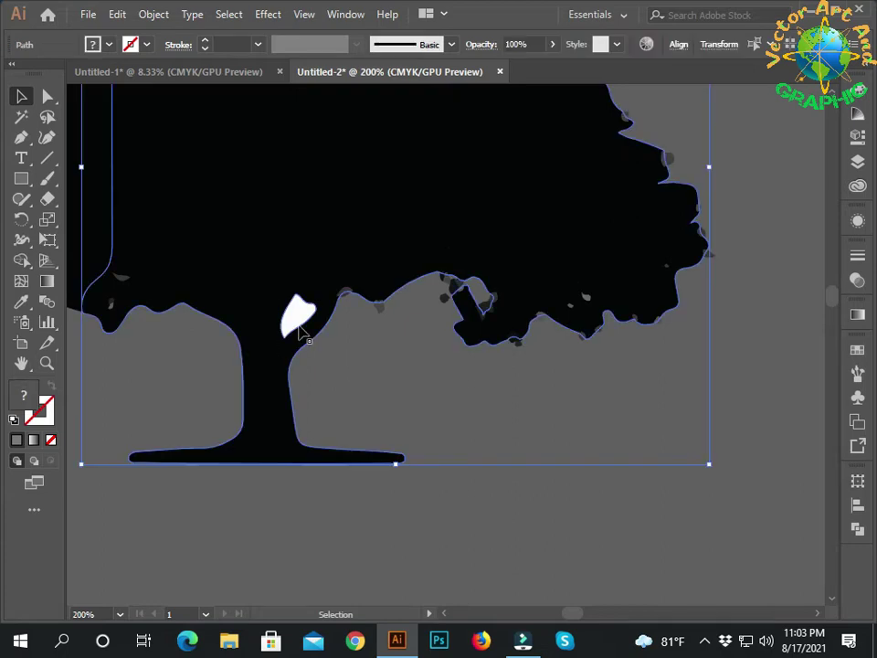
click(857, 529)
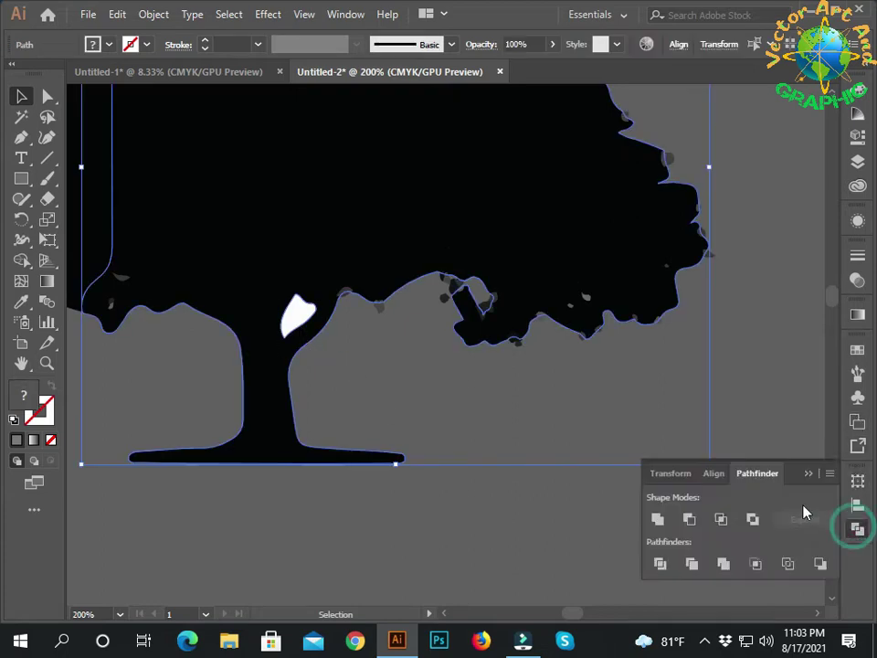
Step: Subtract the white leaf from the tree with Minus Front
click(691, 519)
click(542, 517)
scroll(445, 494, down, 1)
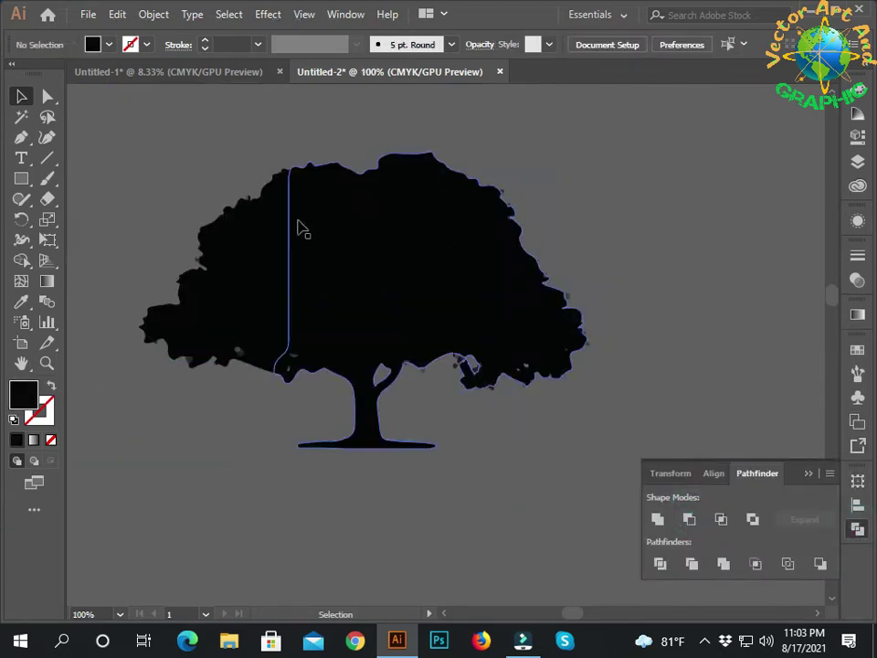
Step: Unite all the tree pieces into one black silhouette
drag(194, 219, 586, 476)
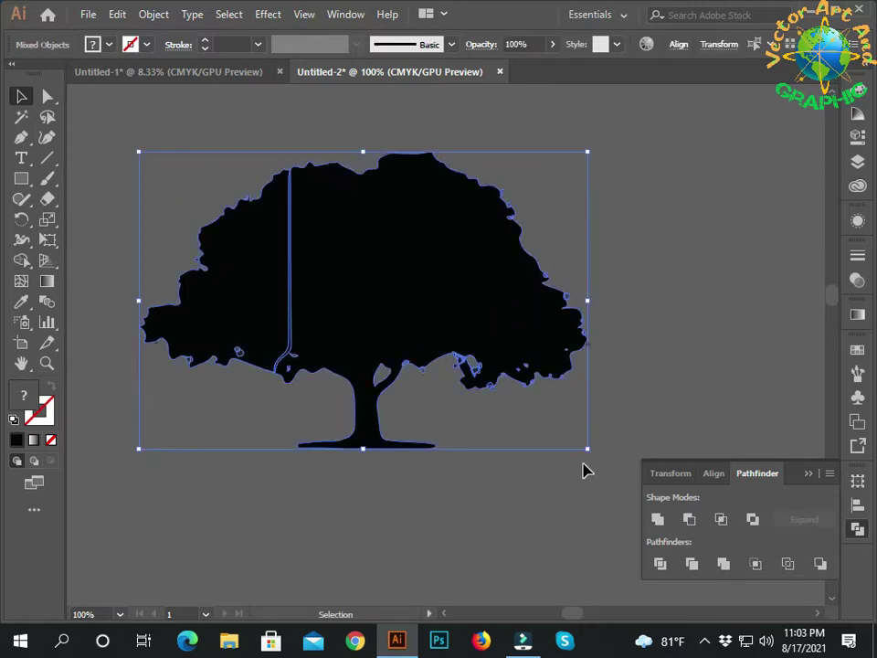
click(652, 510)
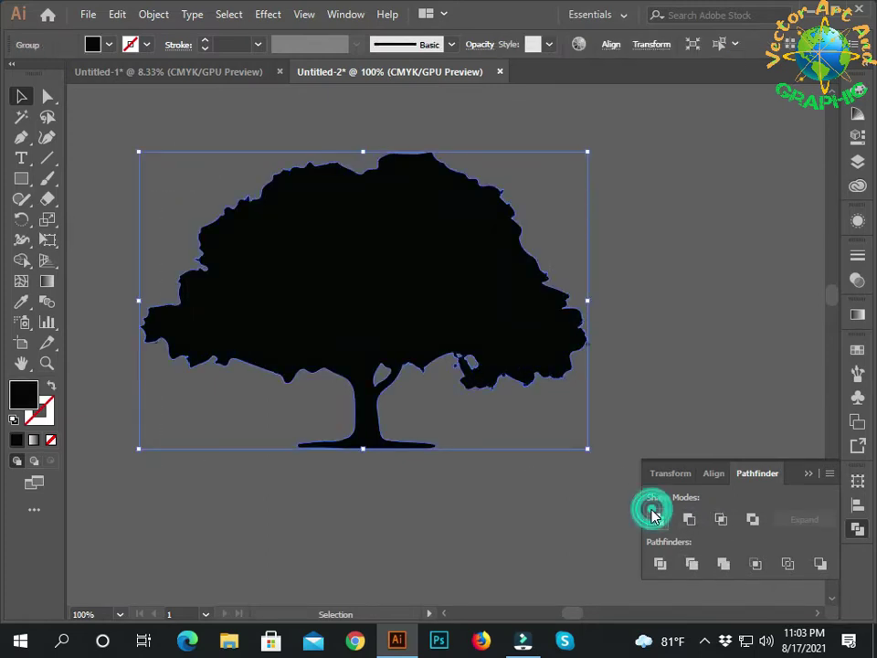
click(498, 516)
scroll(498, 515, down, 3)
Step: Move the tree onto the artboard with the dog to its right
drag(497, 495, 306, 381)
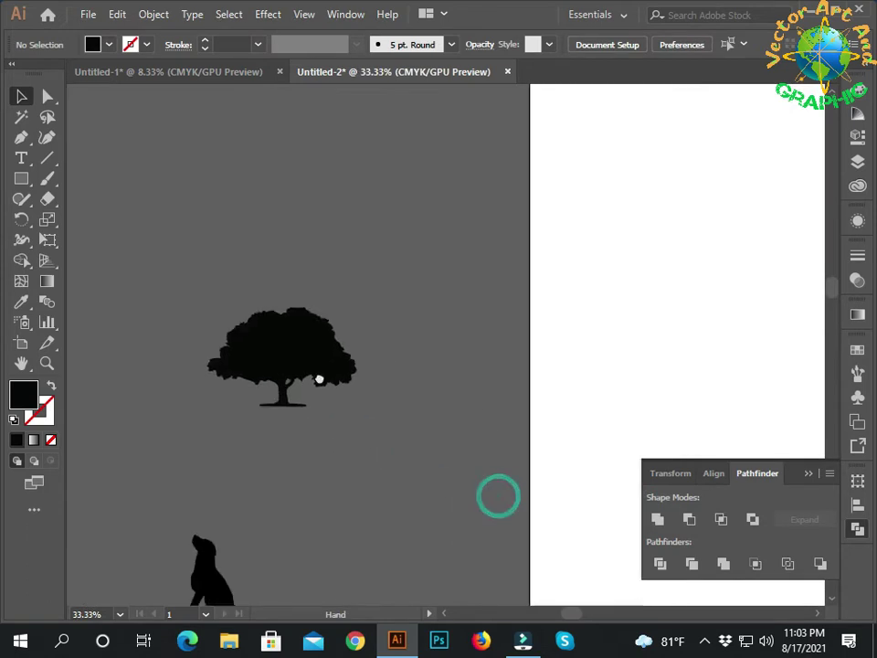
drag(187, 497, 323, 438)
drag(261, 245, 653, 329)
mouse_move(304, 429)
mouse_down()
mouse_move(624, 229)
mouse_move(190, 398)
mouse_up()
drag(195, 329, 450, 393)
scroll(365, 431, down, 3)
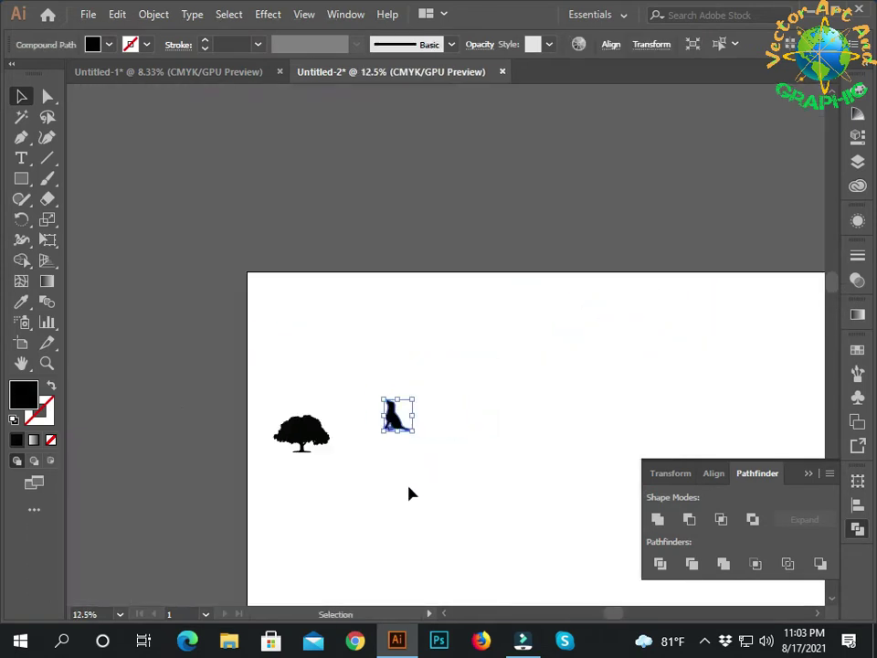
drag(409, 491, 234, 315)
Step: Scale the tree and dog up about threefold and move the dog down
mouse_move(117, 208)
mouse_down()
mouse_move(265, 321)
mouse_move(555, 493)
mouse_up()
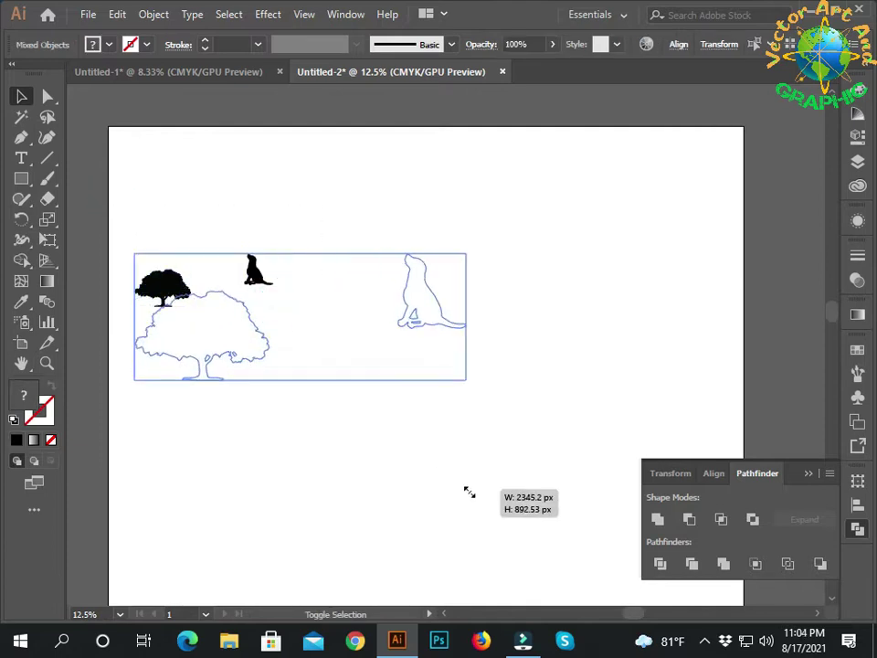
drag(458, 517, 436, 396)
drag(474, 210, 447, 475)
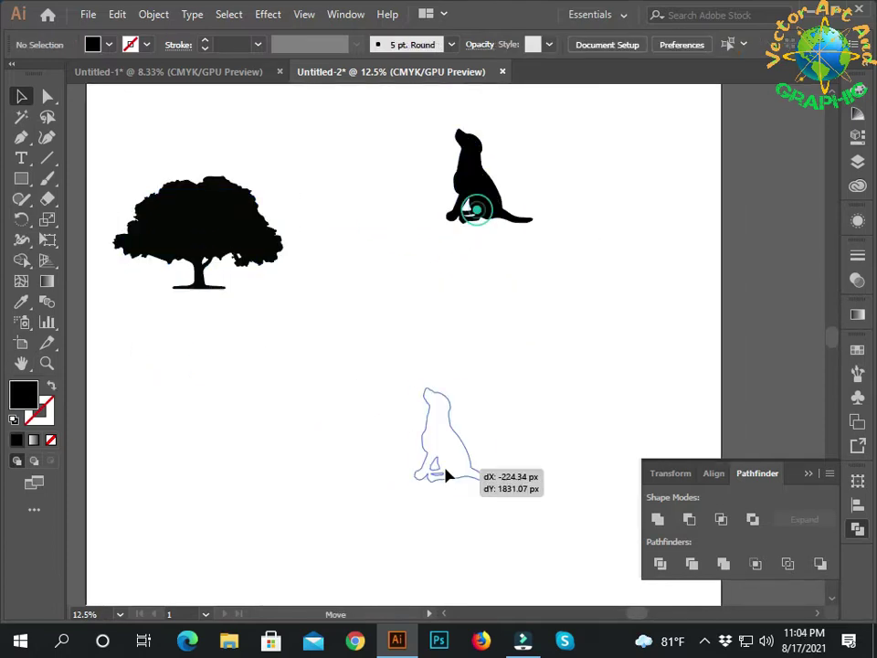
scroll(395, 446, down, 3)
drag(395, 447, 324, 450)
scroll(320, 443, up, 2)
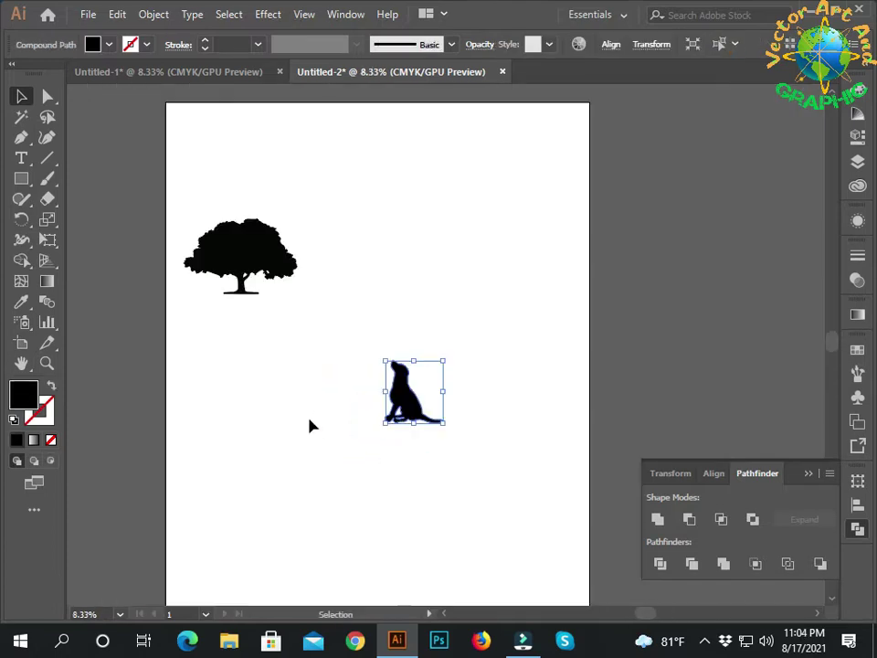
Step: Enlarge the tree further and seat the dog beside it
click(248, 291)
drag(298, 294, 400, 367)
mouse_move(314, 319)
mouse_down()
mouse_move(286, 309)
mouse_move(314, 309)
mouse_up()
drag(392, 350, 435, 378)
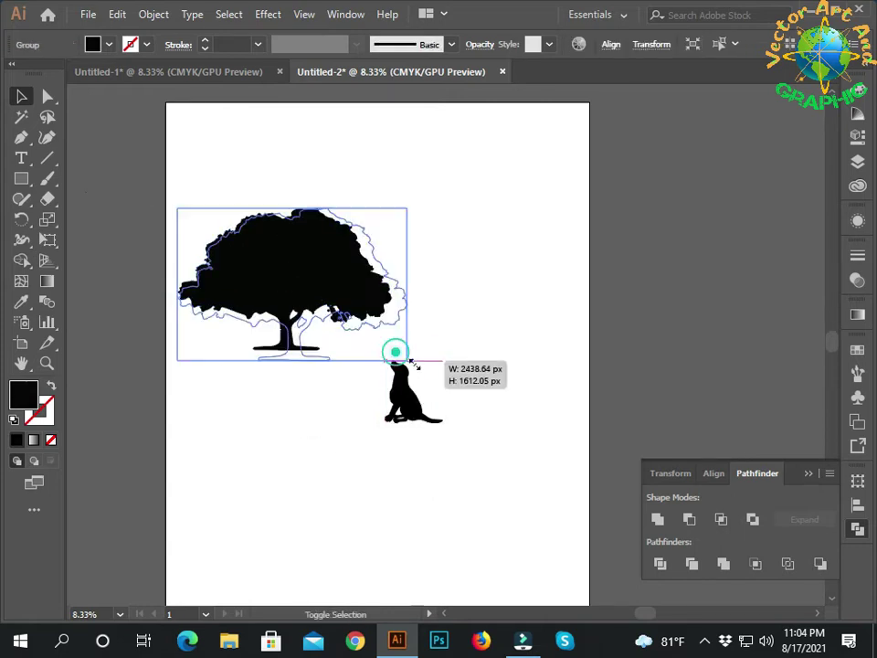
drag(348, 408, 438, 349)
mouse_move(274, 348)
mouse_down()
mouse_move(264, 368)
mouse_move(280, 356)
mouse_up()
Step: In Untitled-1, select the planting figures and then the sapling
click(149, 78)
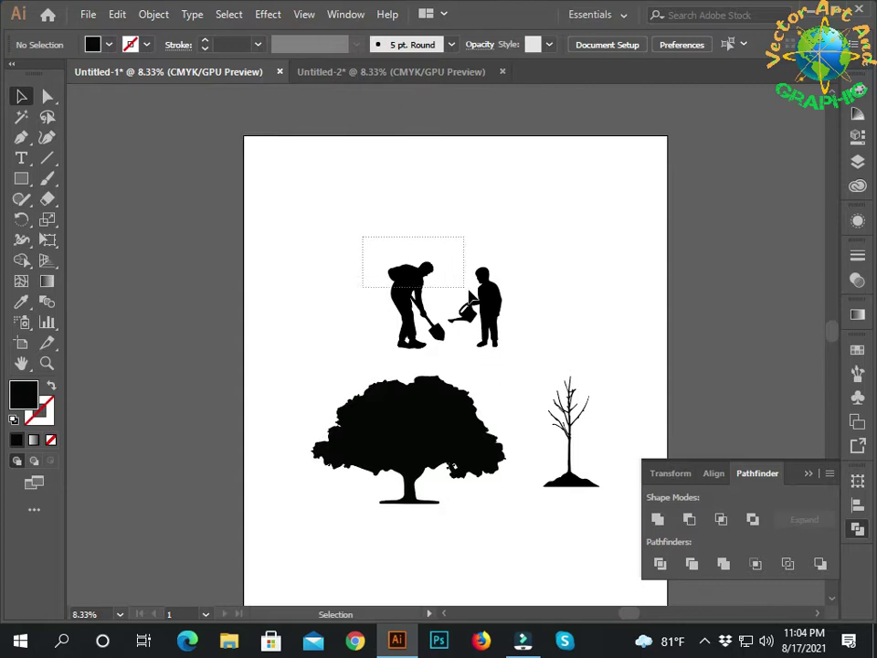
drag(467, 289, 469, 292)
click(572, 405)
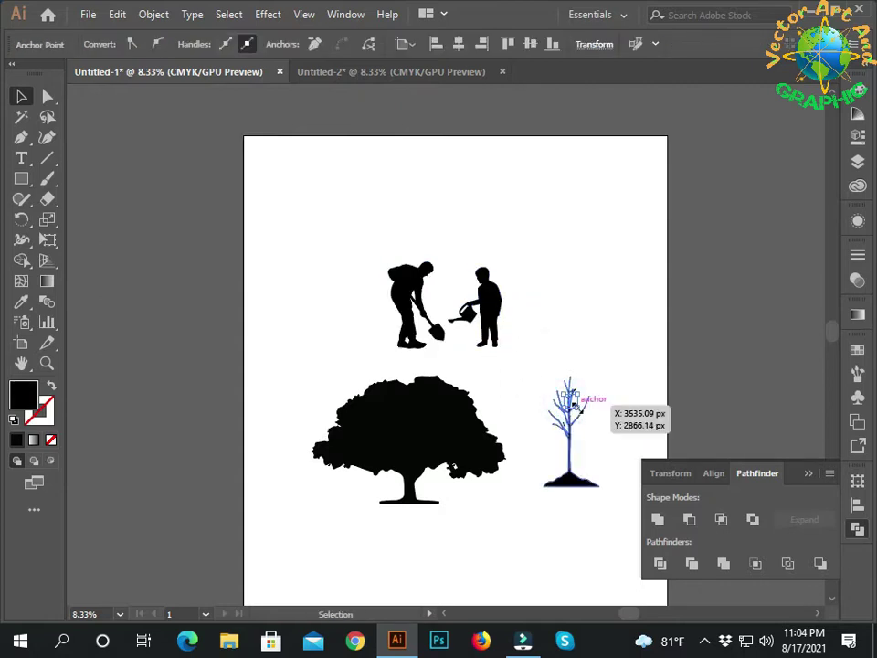
right_click(566, 403)
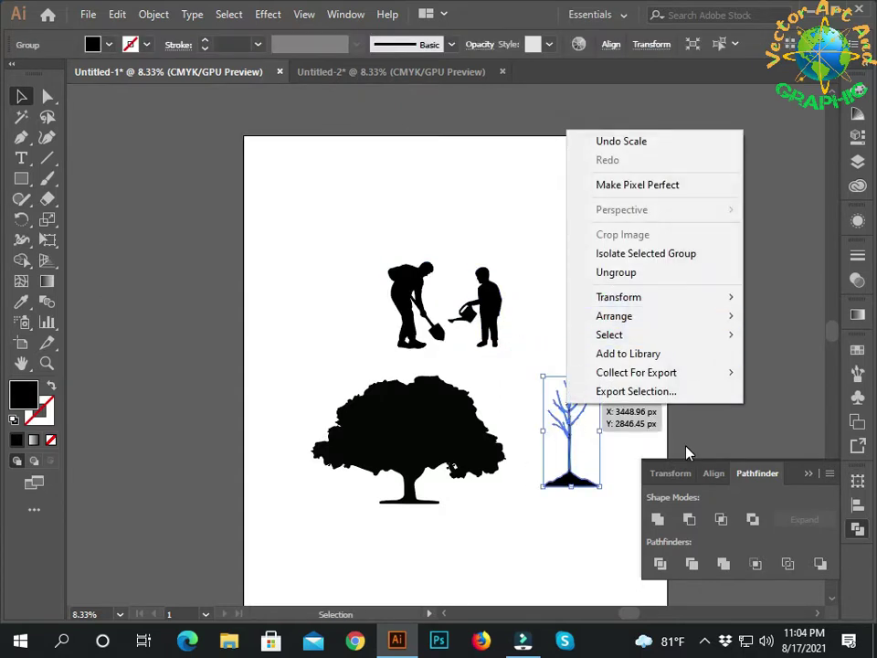
click(631, 535)
Step: Move the sapling left of the figures and drag the trio into Untitled-2
drag(571, 438, 330, 299)
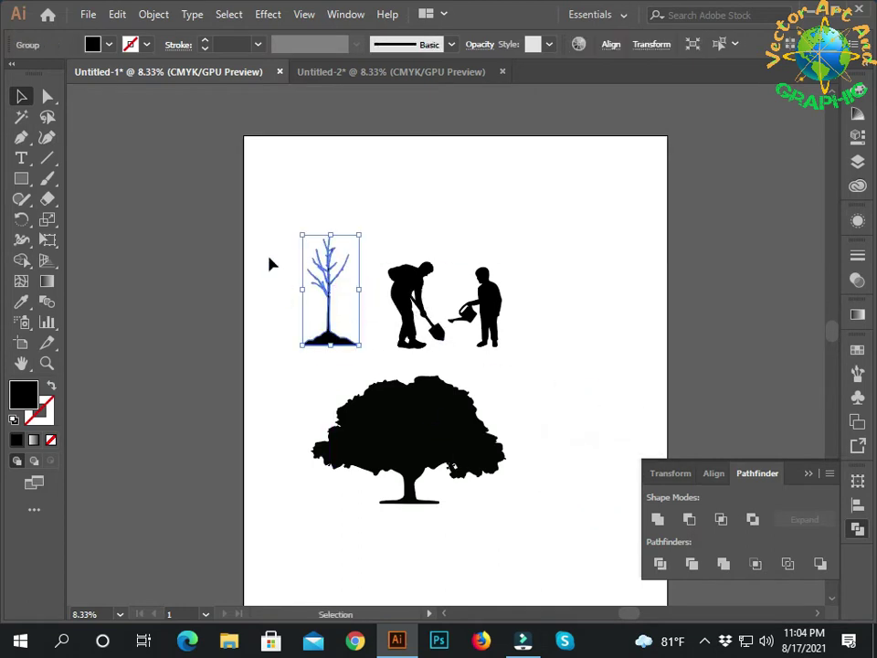
drag(514, 318, 512, 316)
drag(400, 287, 445, 190)
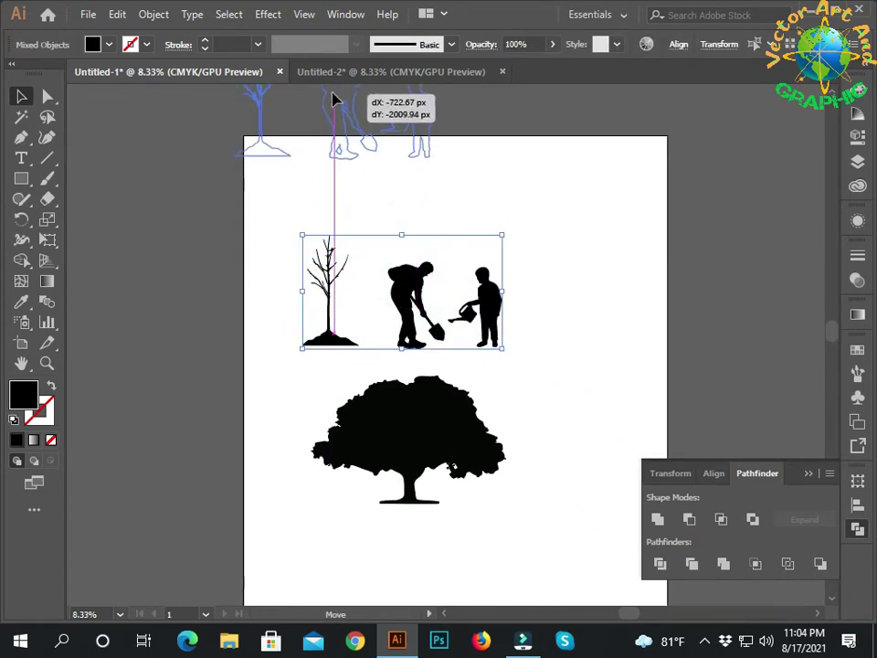
Step: Move the figures below the tree, shrink the tree and shift the dog down-left
scroll(581, 284, down, 2)
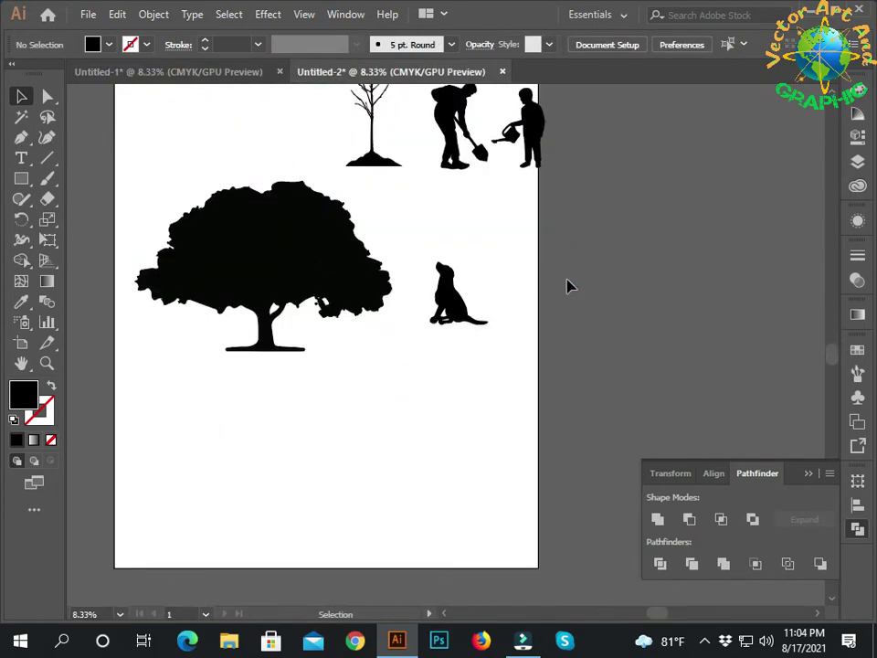
drag(541, 146, 525, 472)
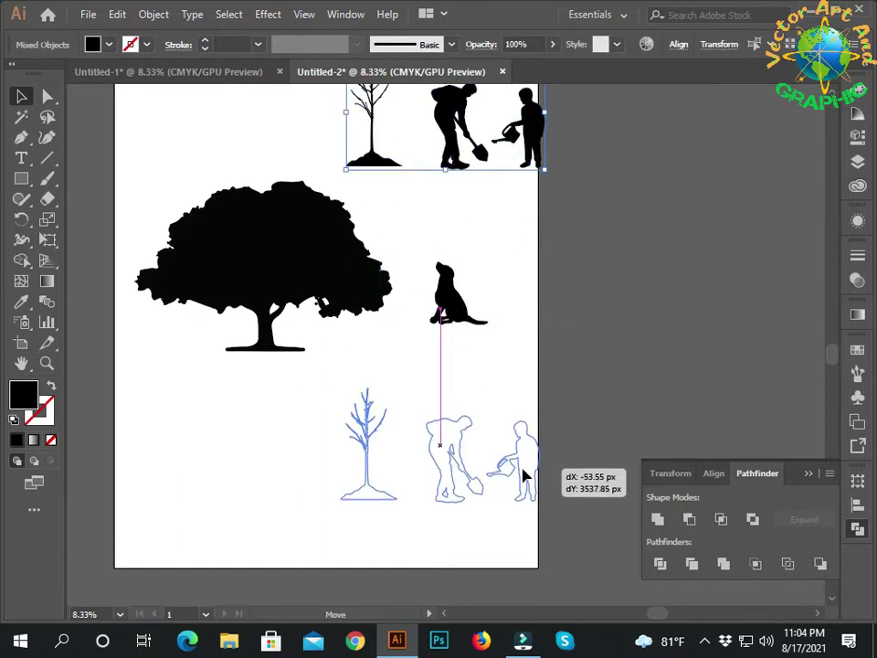
click(593, 360)
click(289, 290)
drag(394, 355, 335, 314)
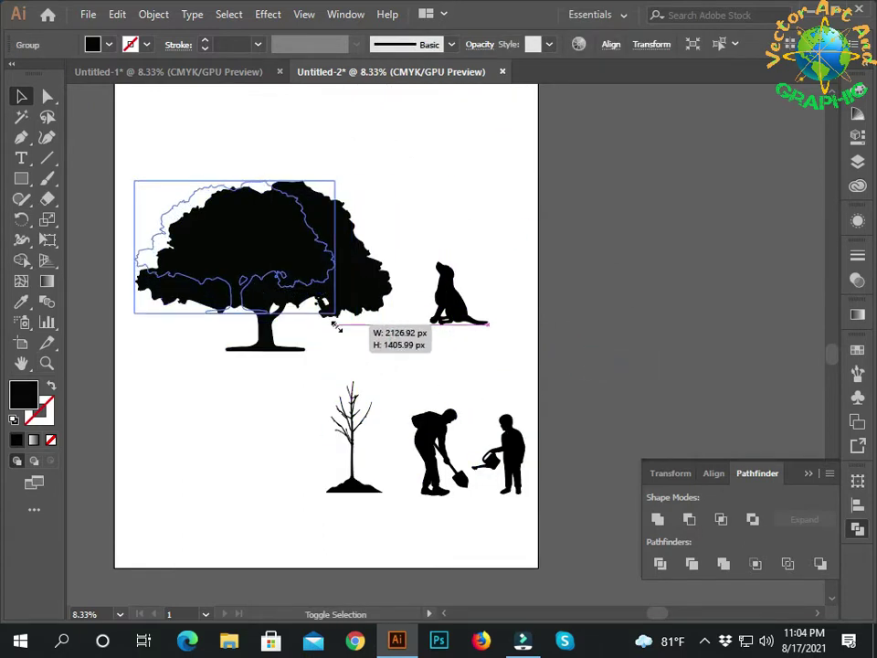
click(245, 378)
drag(445, 307, 201, 393)
Step: Place the digging man beside the tree with the shrunken sapling next to him
mouse_move(423, 468)
mouse_down()
mouse_move(382, 307)
mouse_move(399, 245)
mouse_move(384, 276)
mouse_up()
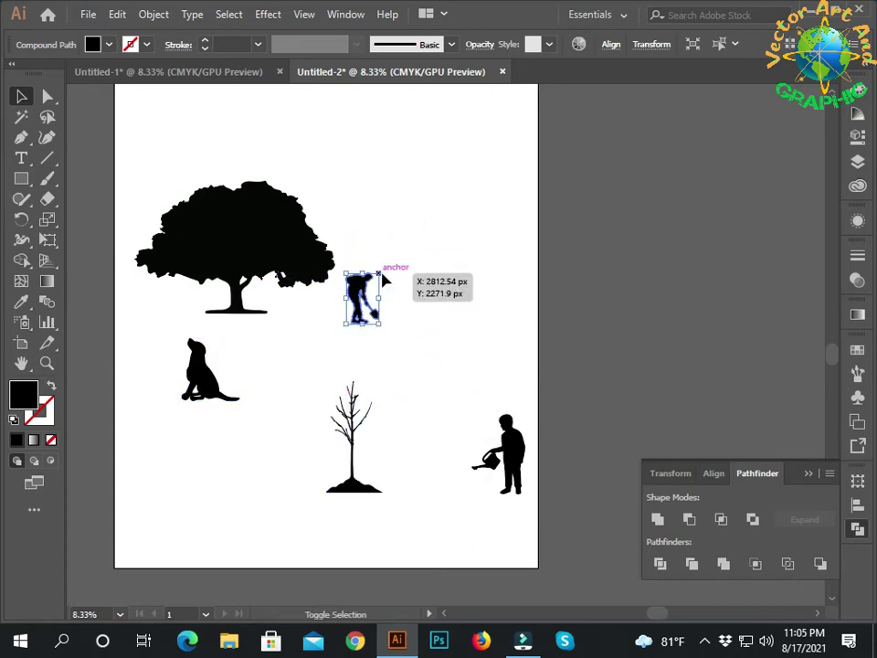
click(386, 437)
drag(358, 427, 409, 282)
drag(429, 238, 420, 270)
drag(402, 324, 411, 297)
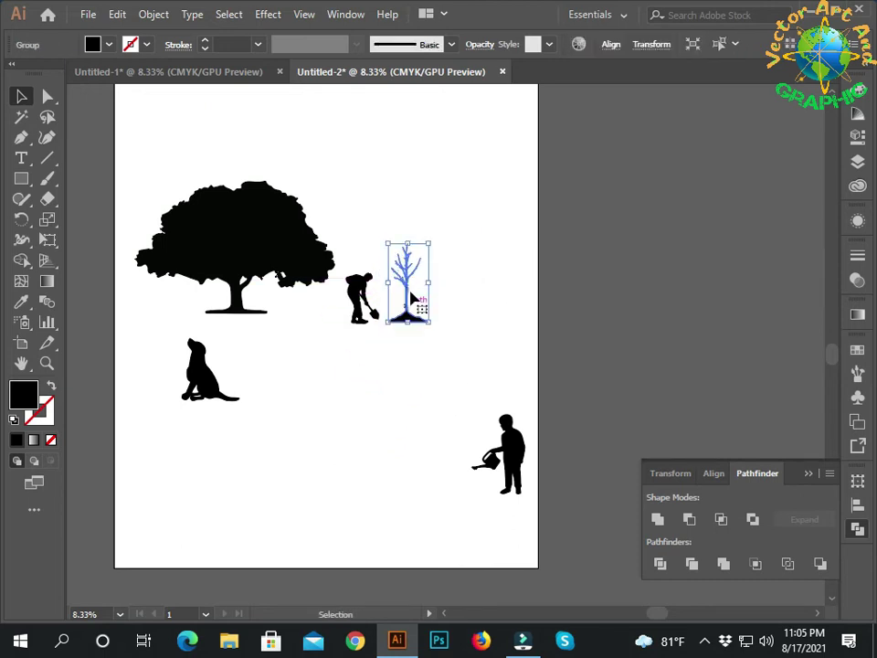
Step: Reposition the boy with the watering can and select the dog
drag(433, 246, 422, 260)
click(442, 276)
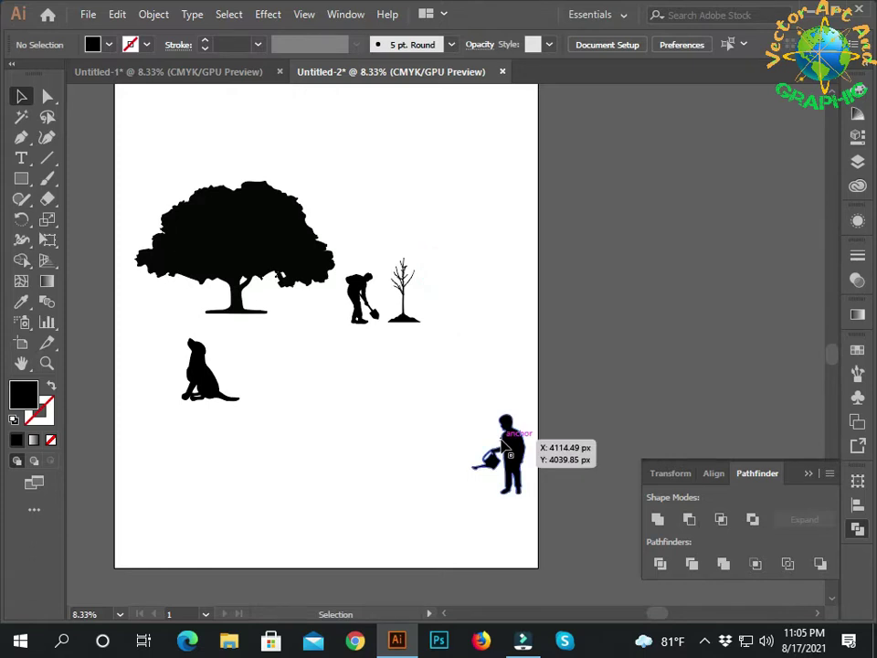
drag(508, 438, 488, 290)
click(210, 370)
scroll(244, 370, up, 3)
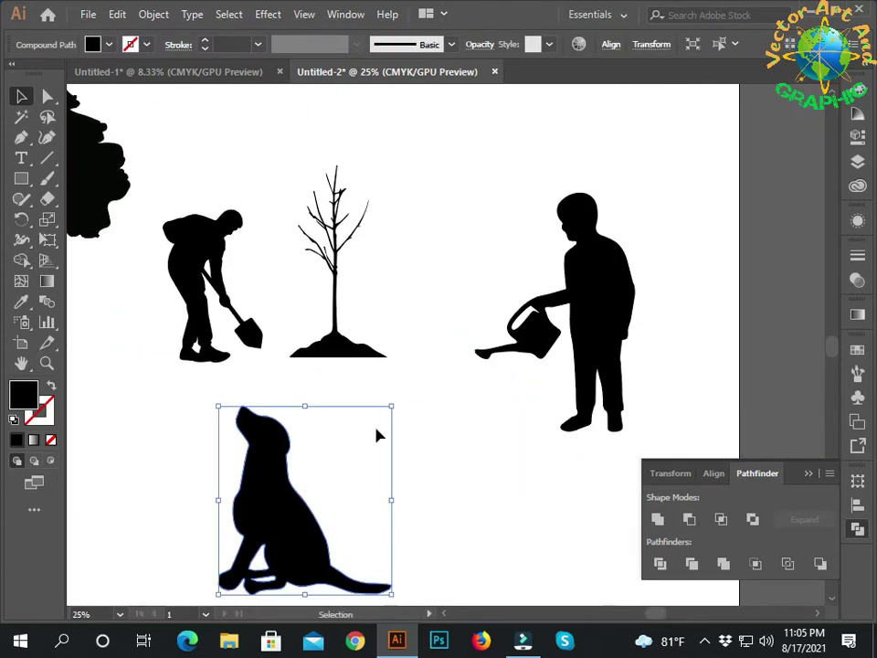
Step: Move the boy with the watering can beside the sapling and shrink him to match the figures
drag(567, 331, 452, 305)
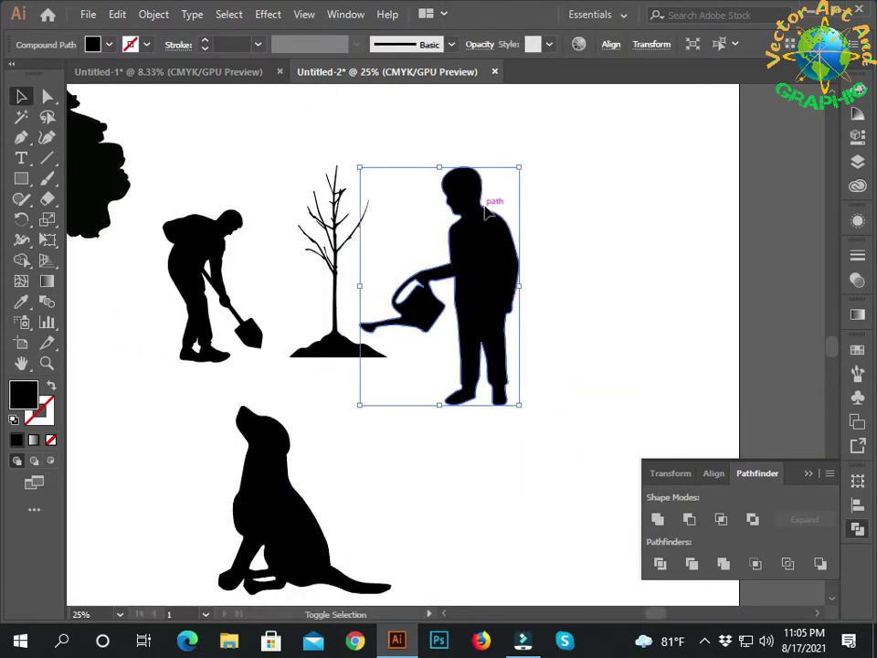
drag(521, 166, 431, 299)
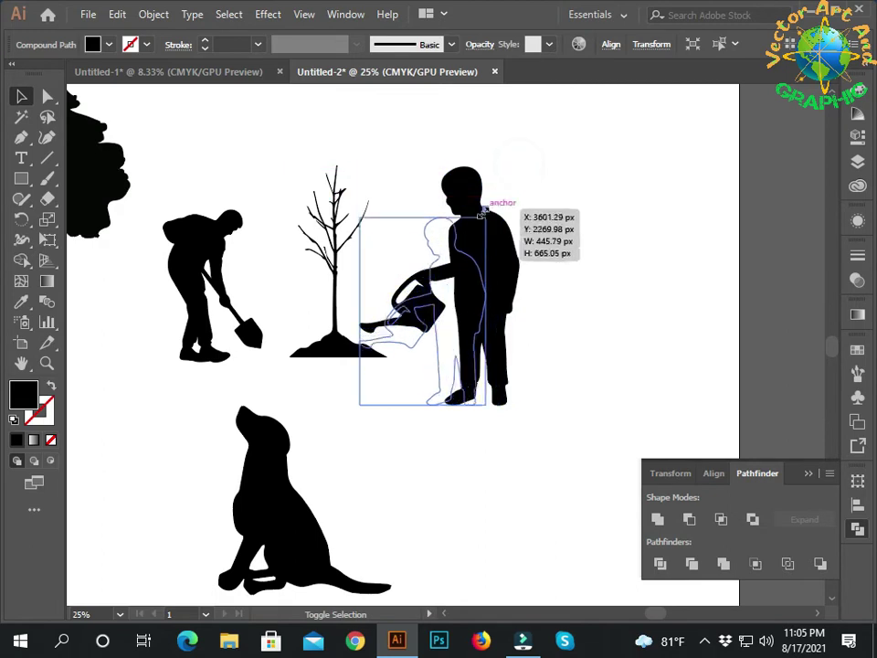
click(542, 319)
drag(423, 348, 452, 296)
drag(459, 246, 461, 249)
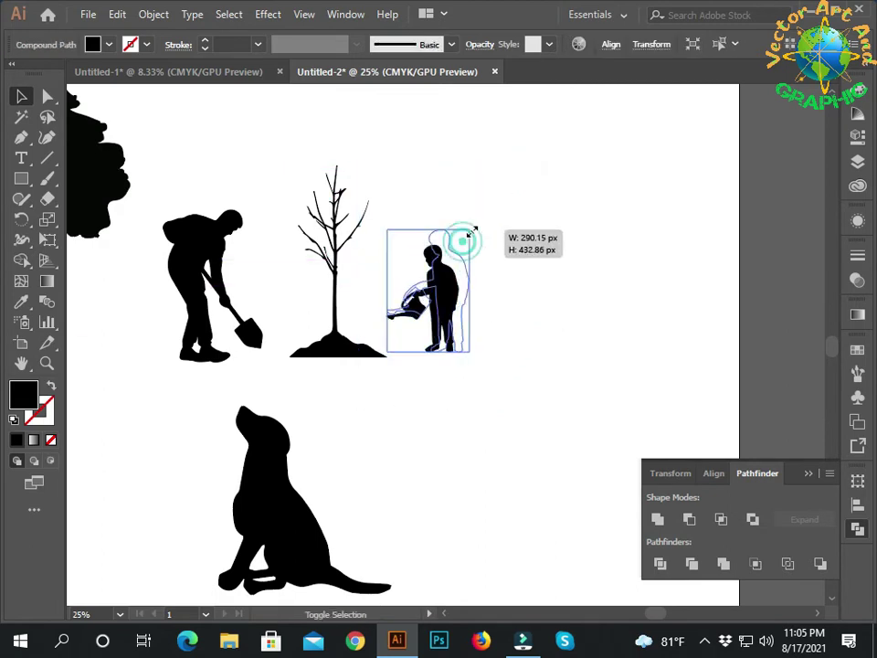
click(517, 265)
Step: Bring the digging man and boy closer to the sapling, and make the sapling slightly smaller
mouse_move(243, 315)
mouse_down()
mouse_move(278, 305)
mouse_move(294, 312)
mouse_up()
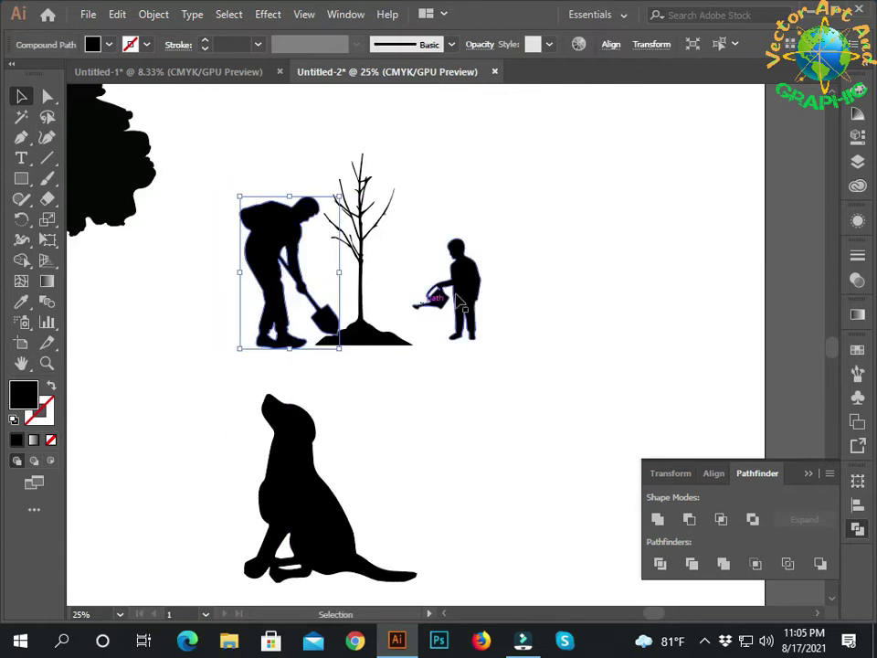
click(542, 287)
drag(451, 290, 423, 297)
click(528, 238)
click(365, 195)
drag(407, 153, 406, 163)
click(525, 203)
Step: Shrink the dog and place it beside the boy's feet
drag(325, 455, 482, 423)
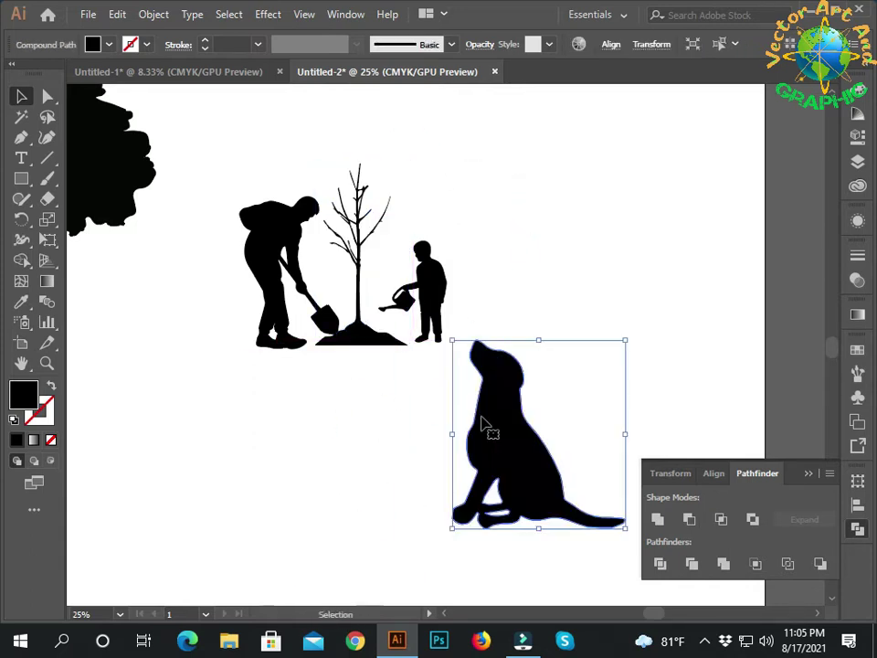
drag(621, 534, 505, 393)
click(564, 422)
mouse_move(475, 360)
mouse_down()
mouse_move(468, 330)
mouse_move(479, 322)
mouse_up()
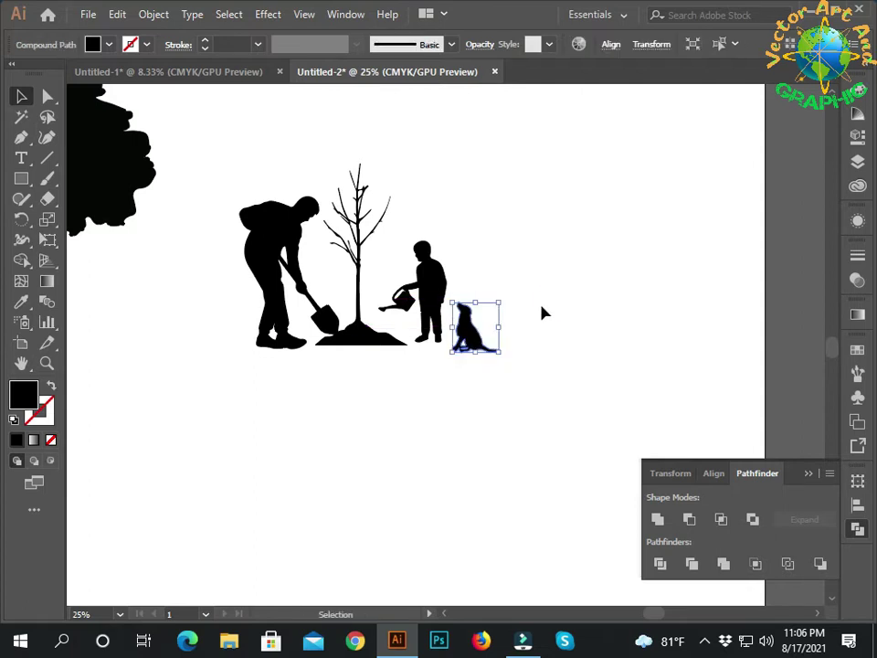
click(545, 328)
Step: Move the planting group left so it sits right next to the large tree
scroll(545, 331, down, 2)
mouse_move(286, 398)
mouse_down()
mouse_move(372, 394)
mouse_move(358, 400)
mouse_up()
drag(545, 303, 509, 303)
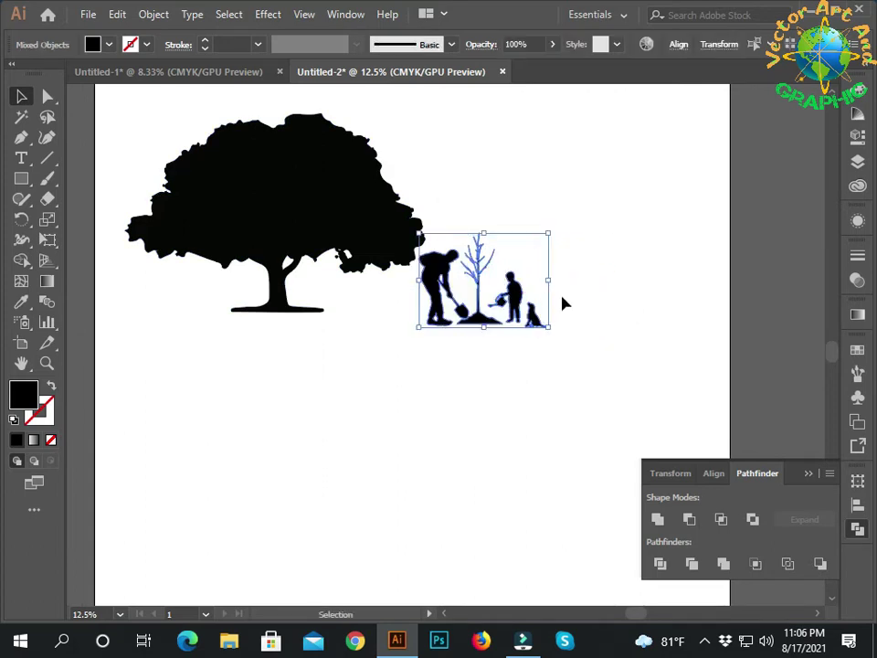
click(635, 306)
scroll(296, 468, down, 2)
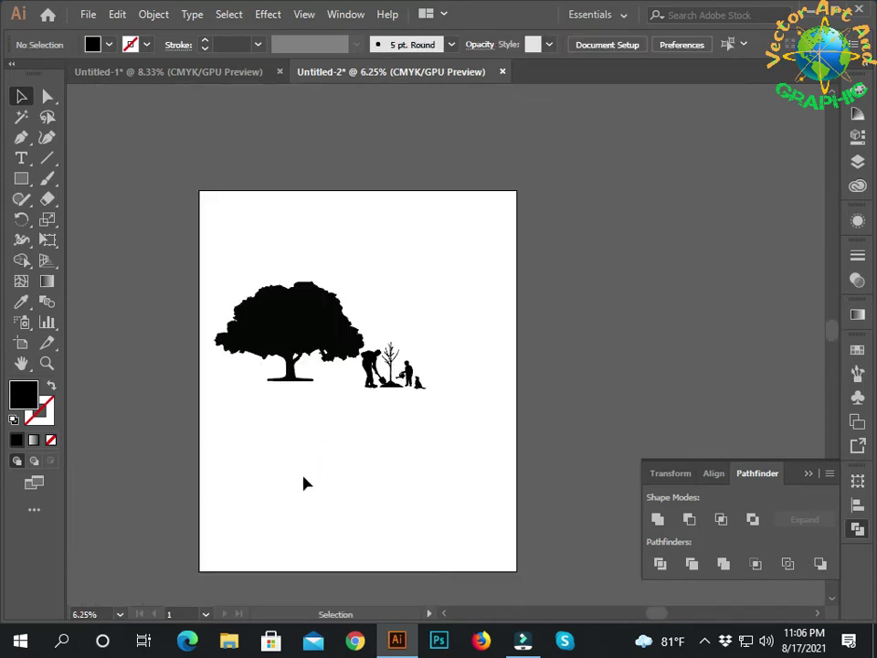
scroll(305, 458, up, 2)
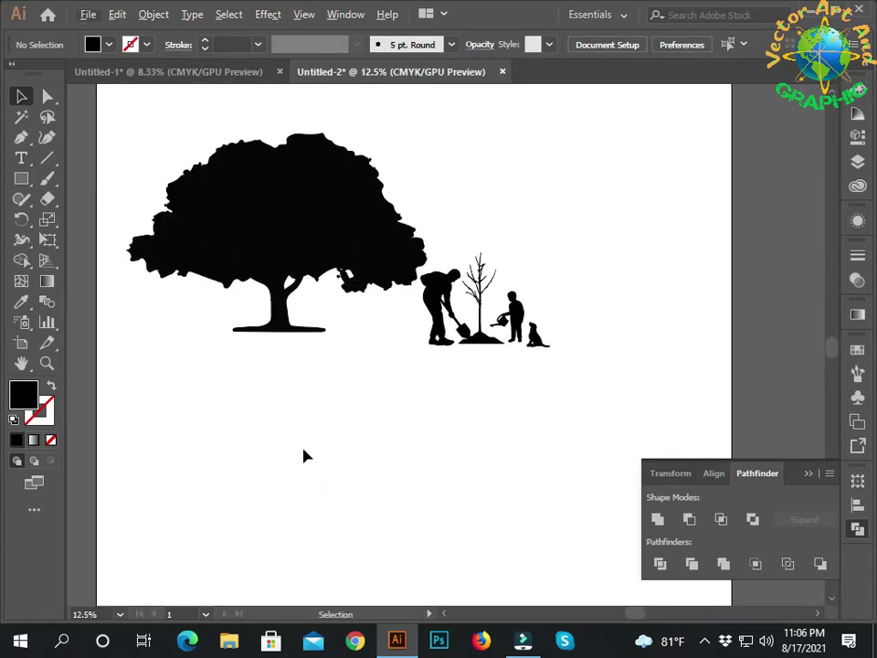
scroll(306, 411, up, 1)
drag(309, 362, 347, 434)
Step: Add a 500 pt text object reading 'PLANT MORE' below the tree
click(21, 159)
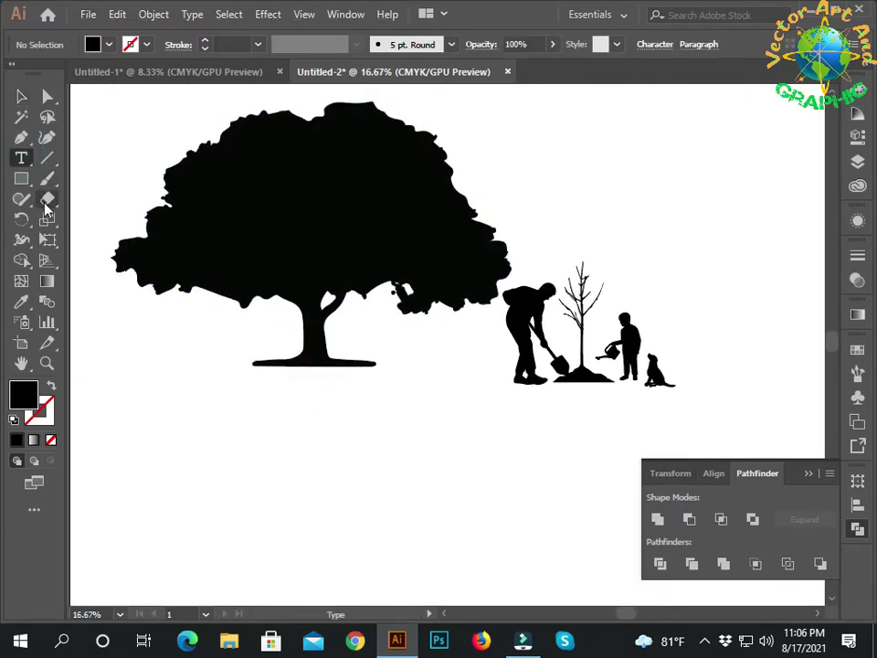
click(152, 443)
click(525, 56)
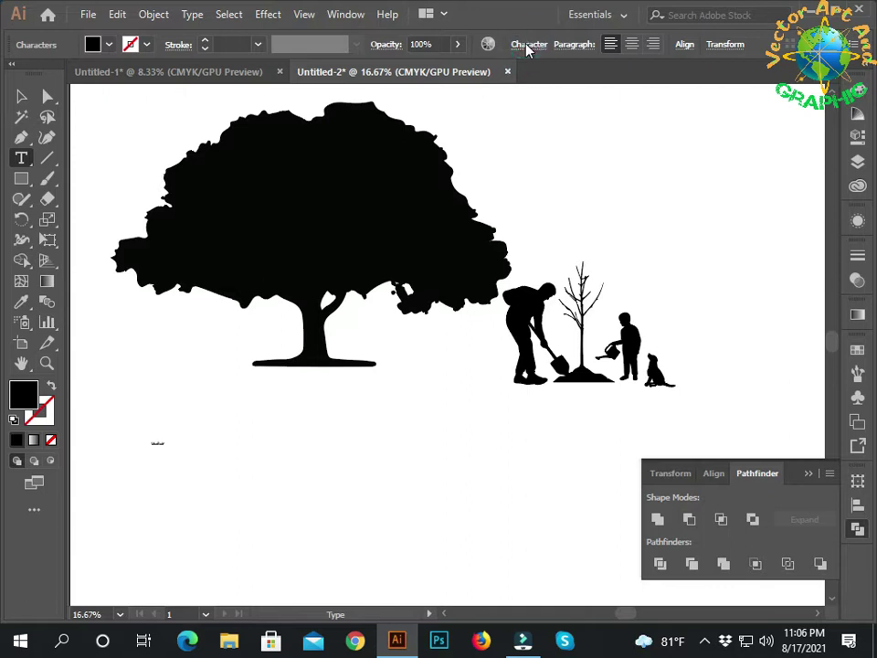
click(402, 122)
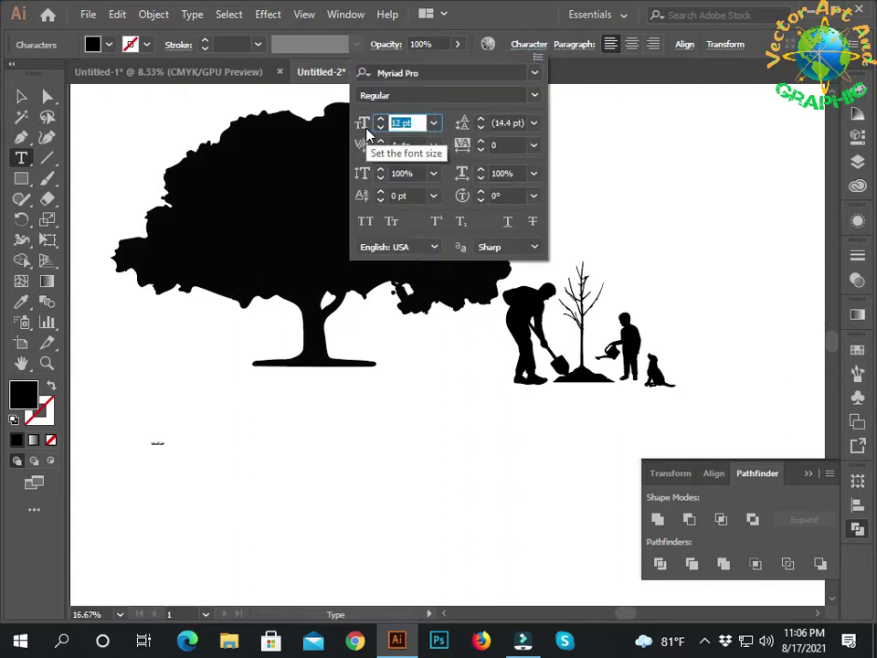
key(Return)
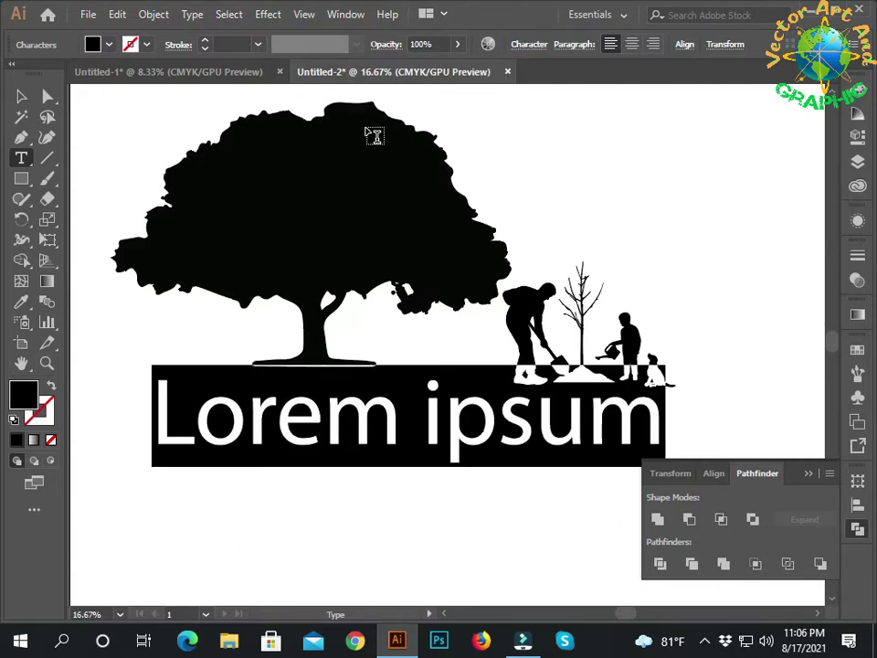
text(p)
key(BackSpace)
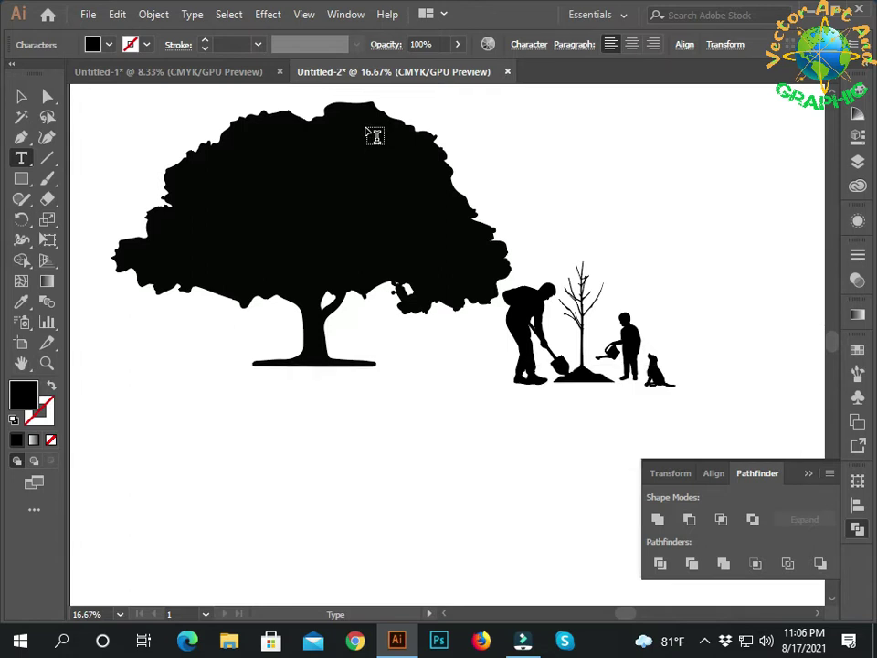
text(PLANT )
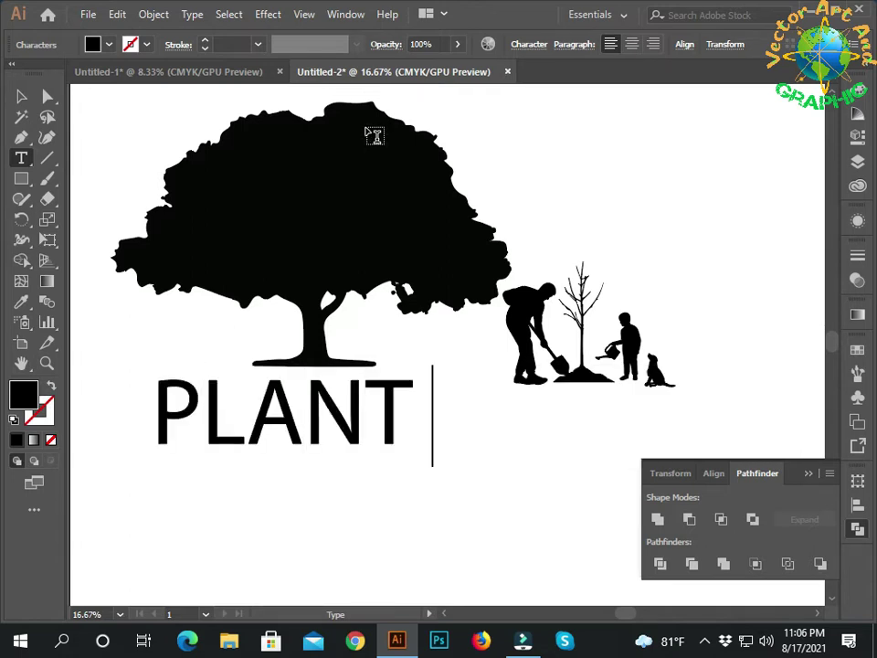
text(MORE)
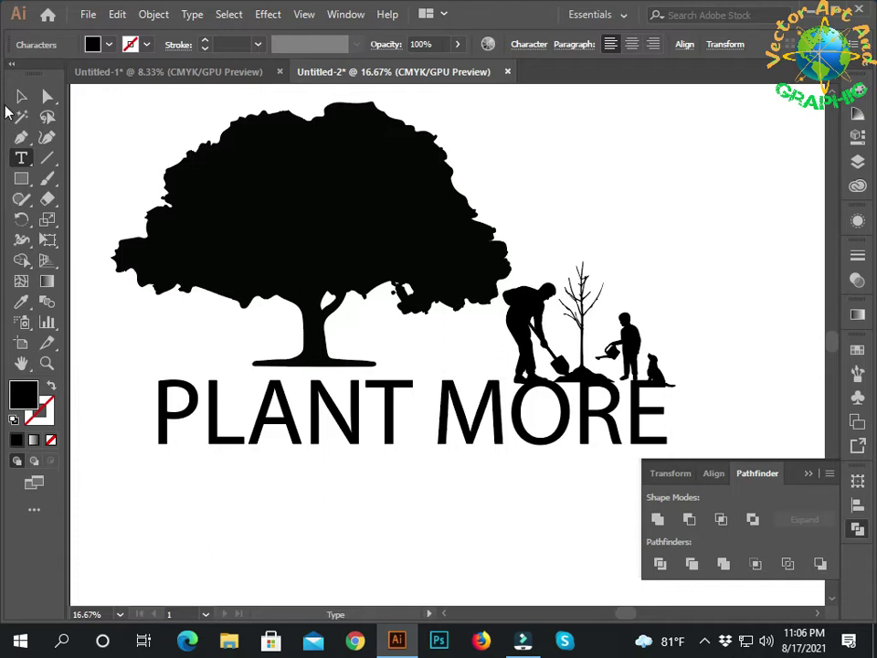
click(21, 96)
Step: Add a second text line 'TREES' beneath PLANT MORE
click(21, 158)
click(240, 517)
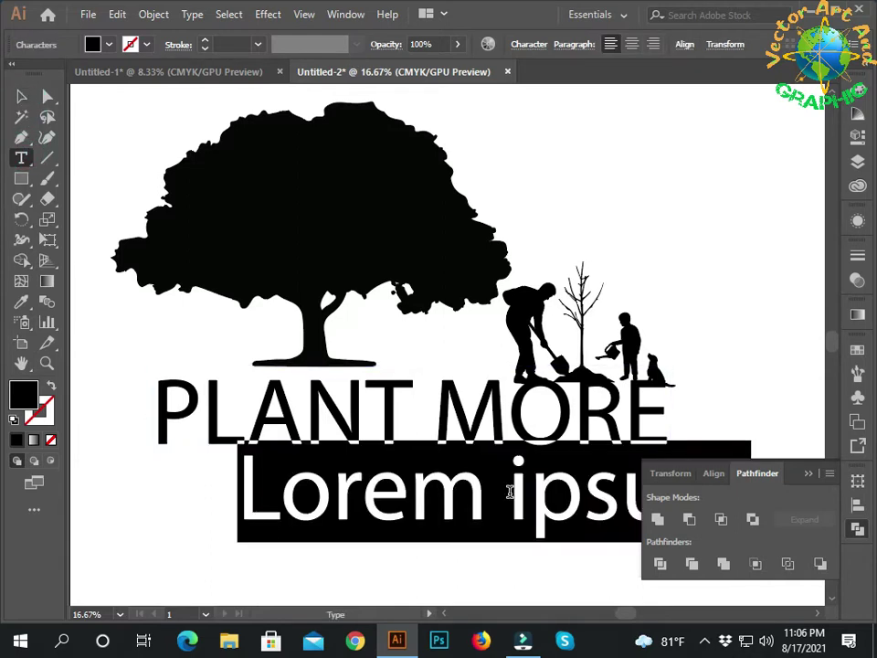
text(TREES)
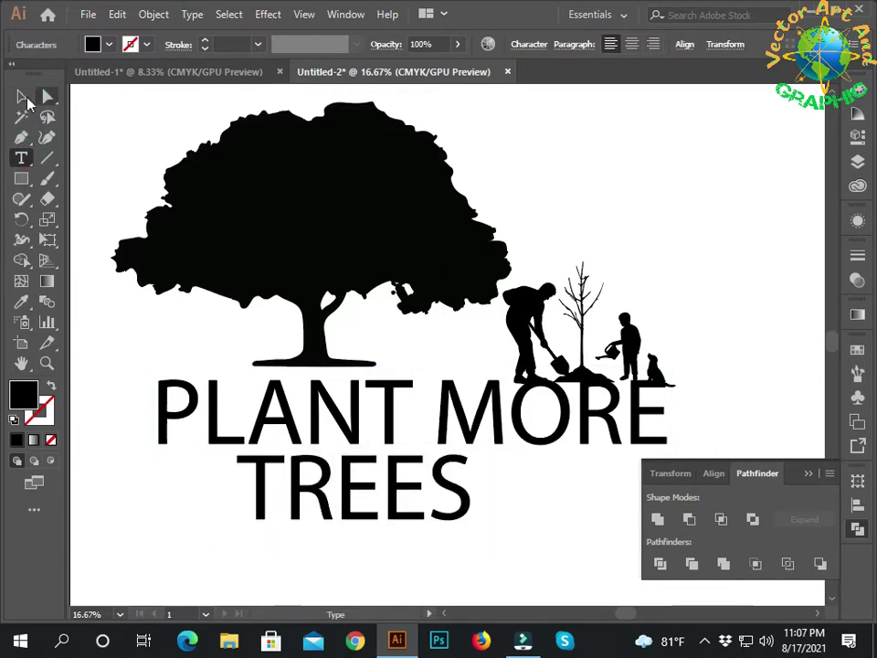
click(21, 96)
click(523, 442)
drag(523, 442, 469, 389)
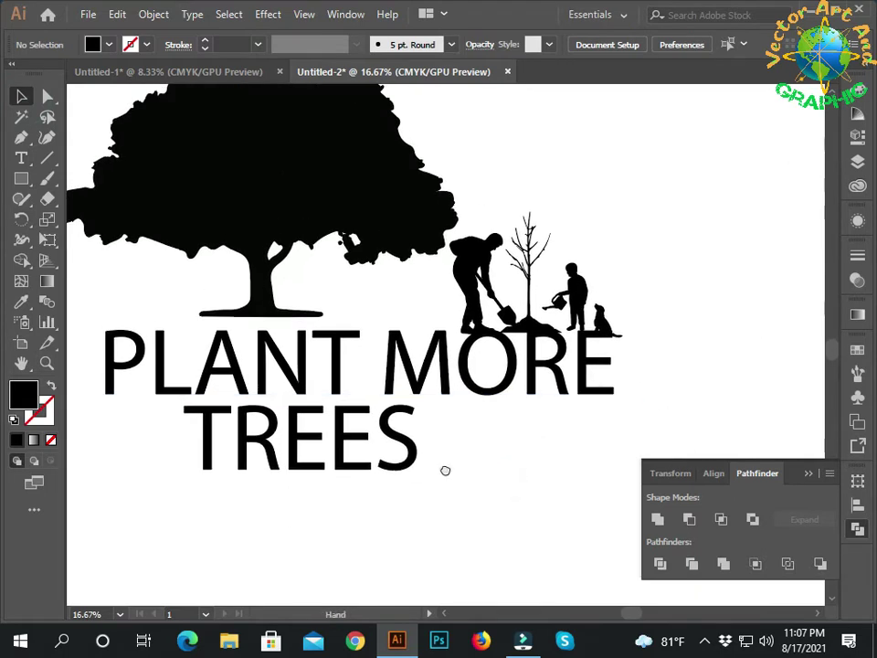
drag(446, 471, 491, 481)
click(361, 379)
Step: Give both text lines a blue fill
drag(231, 468, 233, 473)
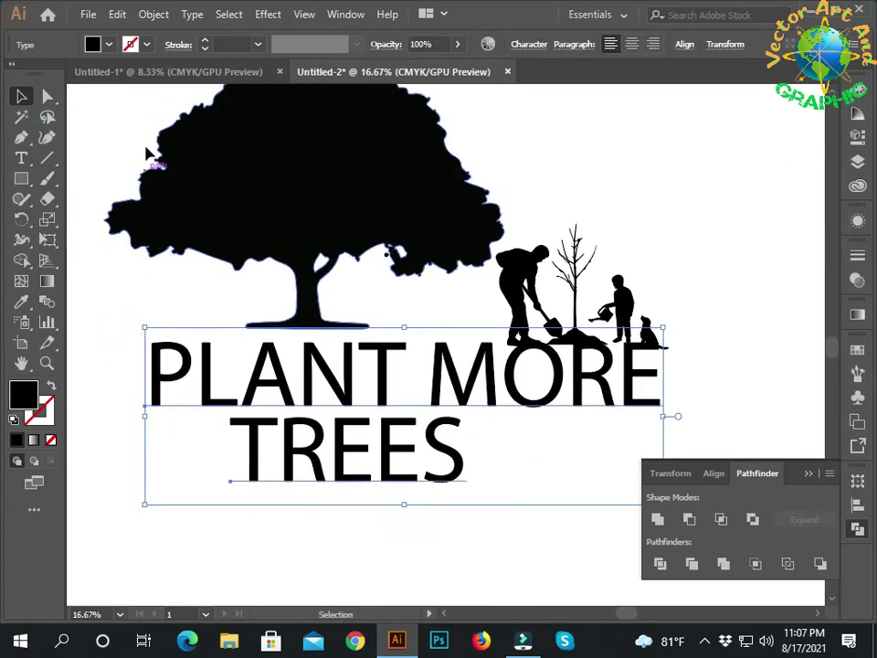
click(92, 46)
click(34, 74)
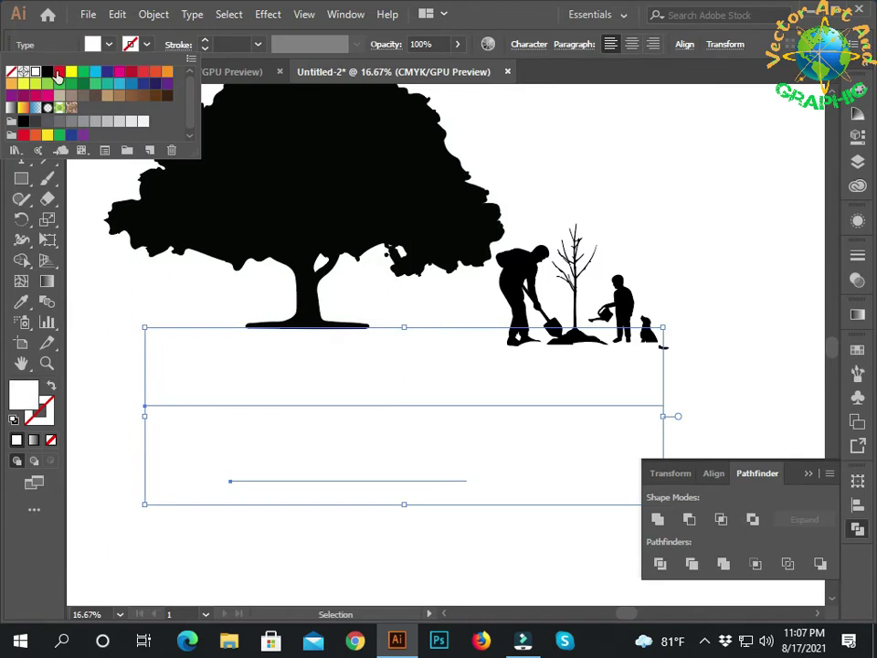
click(107, 71)
click(88, 314)
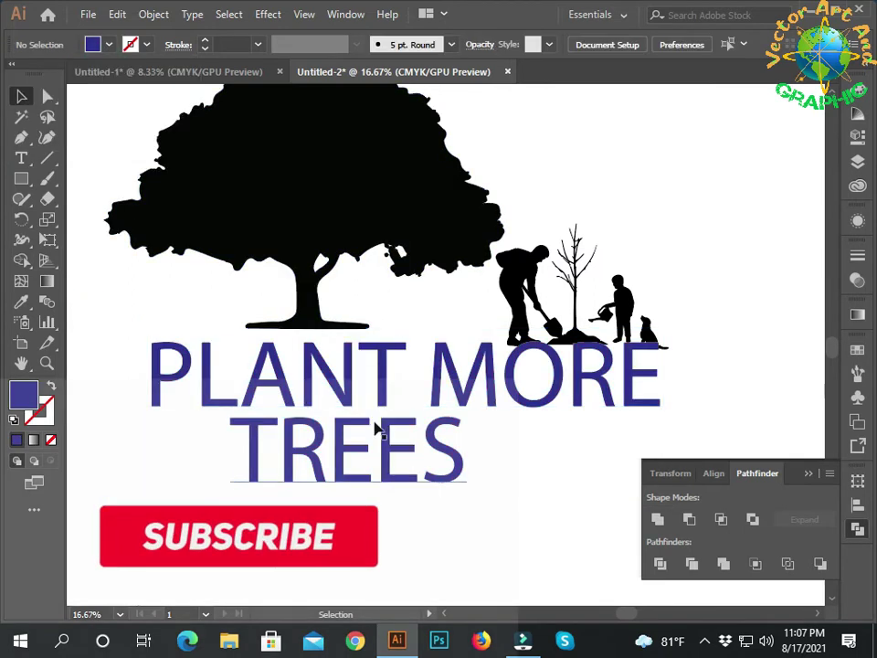
Step: Move PLANT MORE up into the tree canopy, shrink it and centre it there
scroll(356, 439, up, 3)
drag(344, 454, 300, 235)
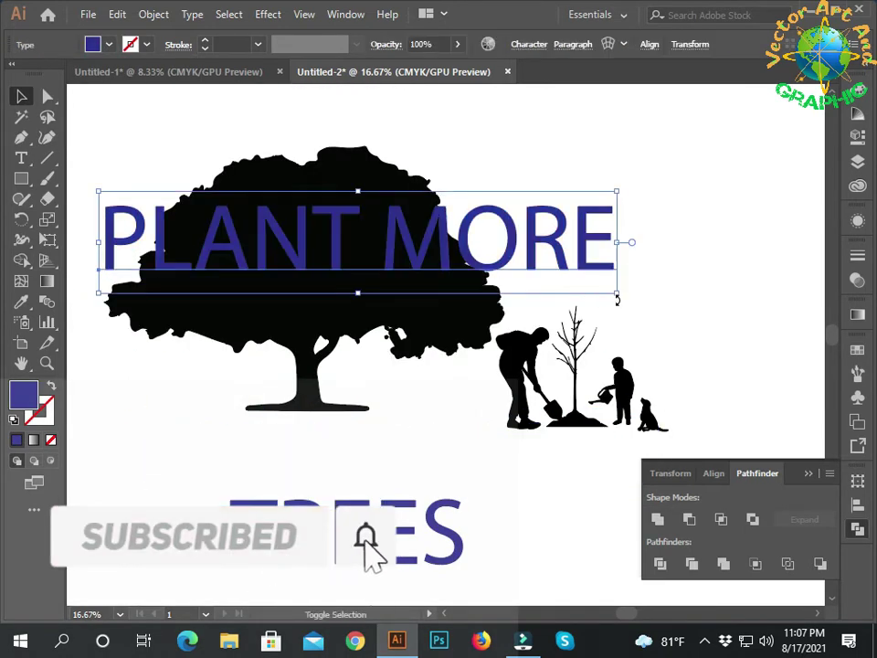
drag(617, 294, 304, 231)
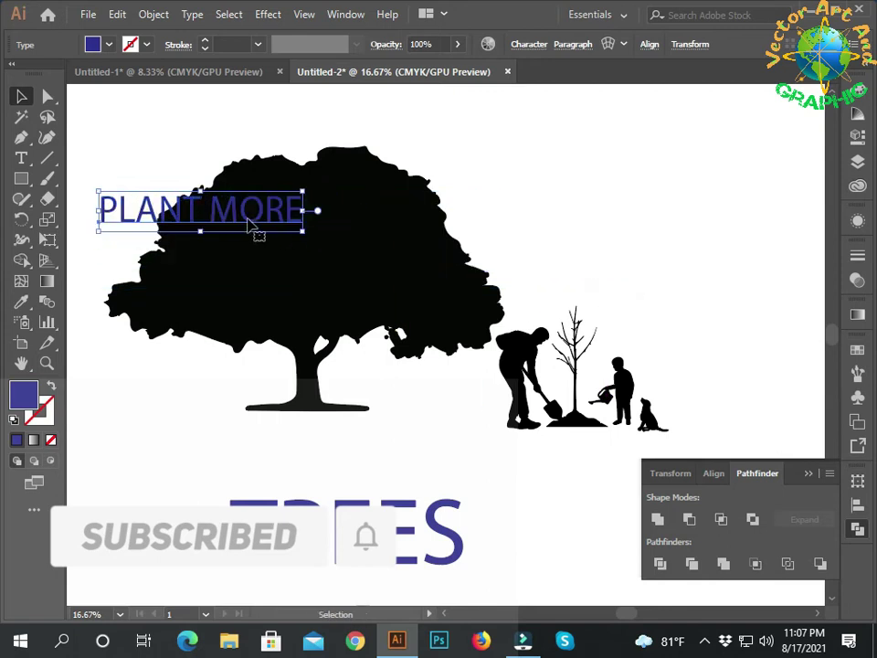
drag(249, 223, 354, 238)
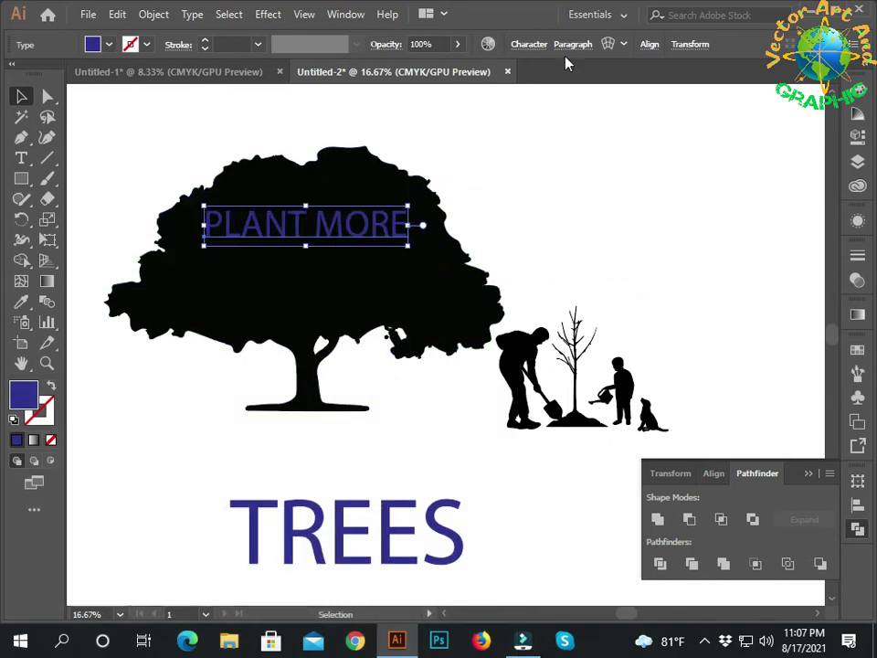
Step: Set PLANT MORE in the Aachen Std Bold font
click(536, 48)
click(535, 73)
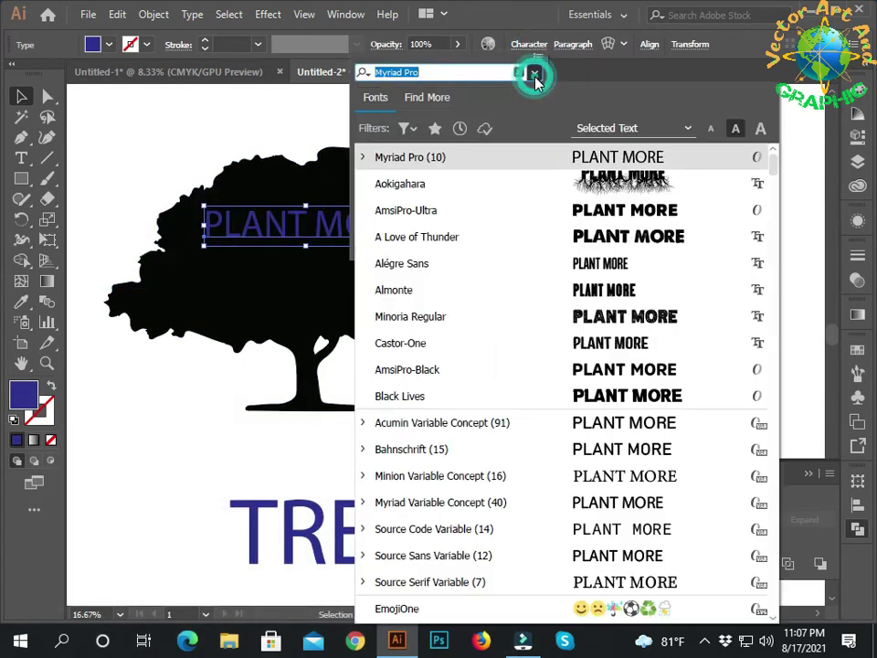
scroll(630, 192, down, 3)
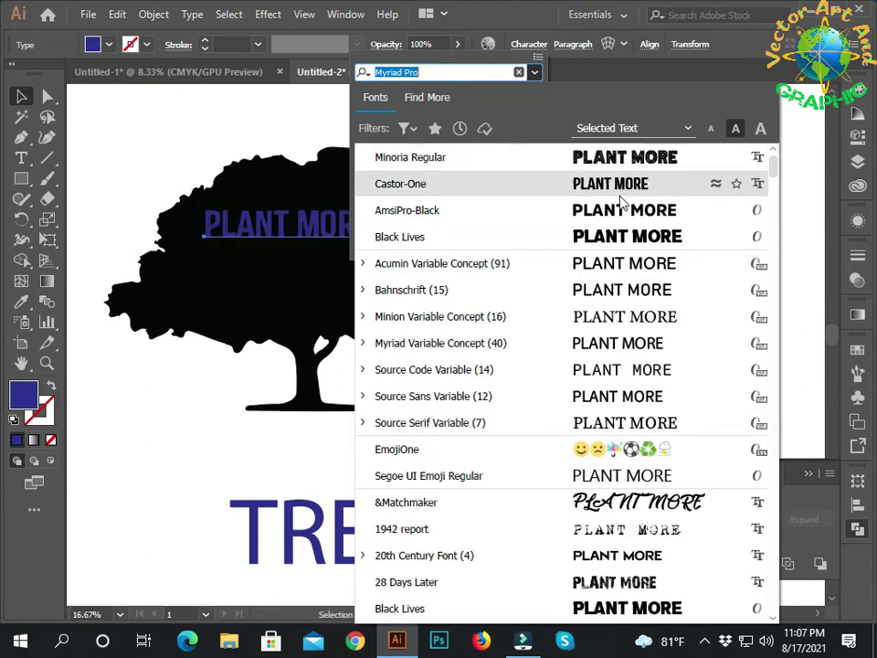
scroll(630, 265, down, 4)
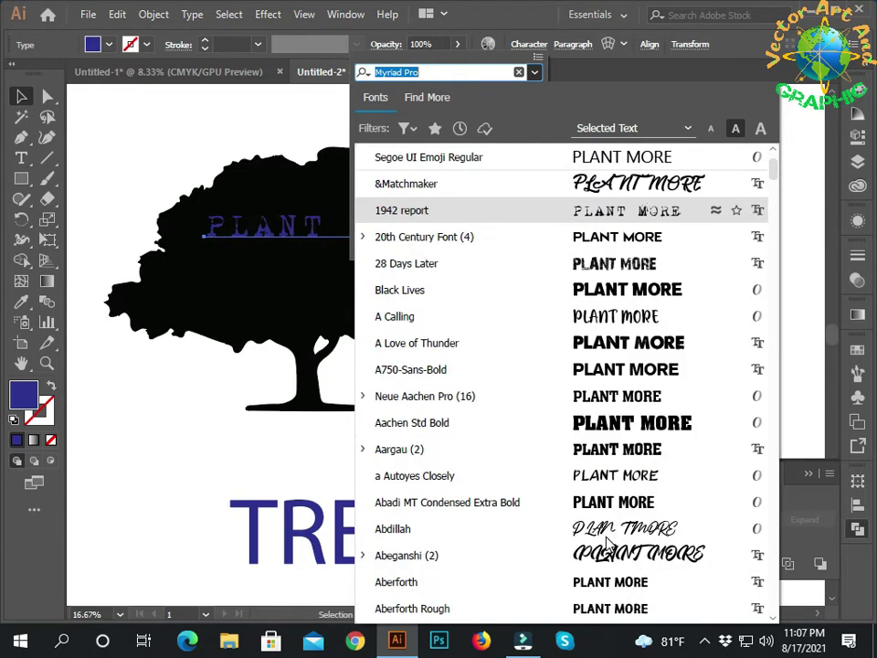
click(611, 435)
click(601, 286)
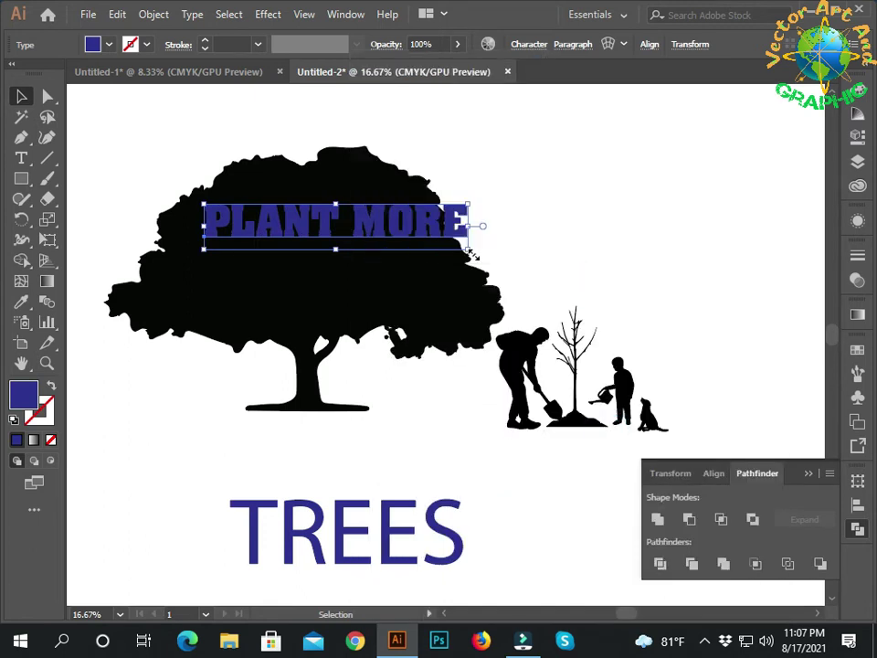
Step: Scale PLANT MORE down proportionally and centre it in the canopy
drag(472, 256, 395, 236)
click(538, 237)
mouse_move(309, 236)
mouse_down()
mouse_move(322, 240)
mouse_move(332, 271)
mouse_up()
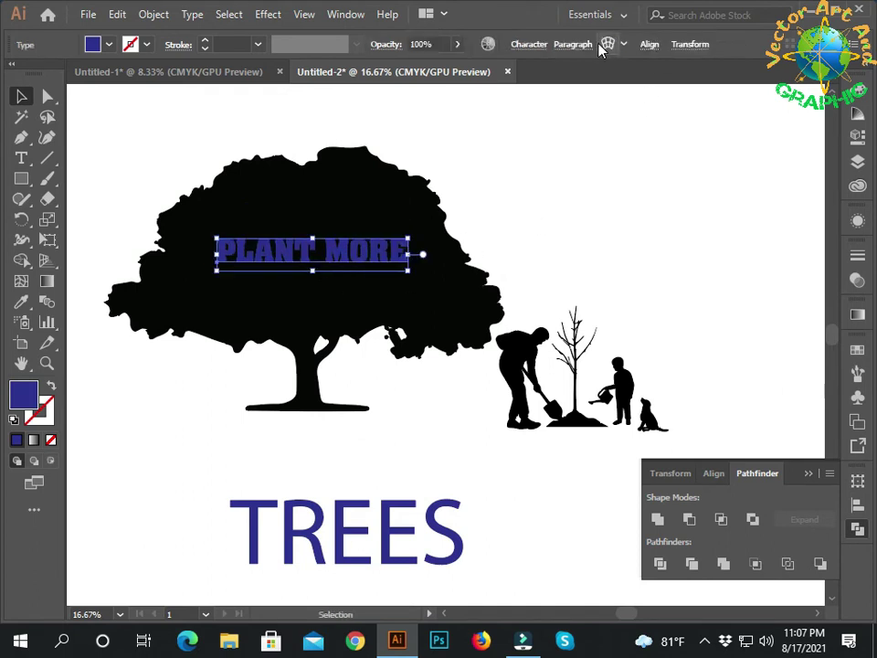
Step: Apply the 50% arc warp to PLANT MORE and position it lower within the canopy
click(606, 47)
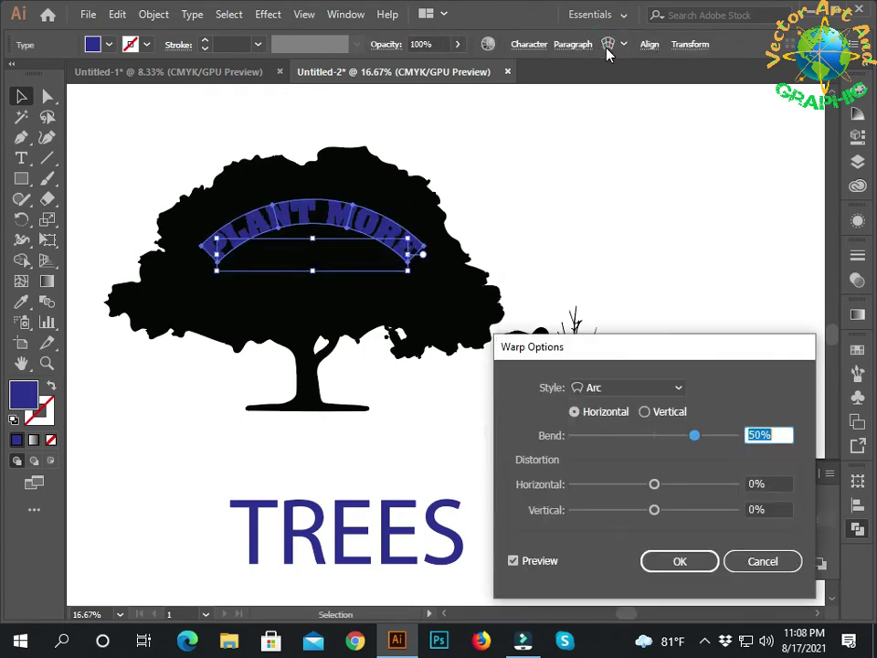
click(680, 561)
click(548, 237)
drag(322, 220, 304, 256)
click(576, 242)
click(524, 241)
scroll(383, 430, down, 2)
click(382, 431)
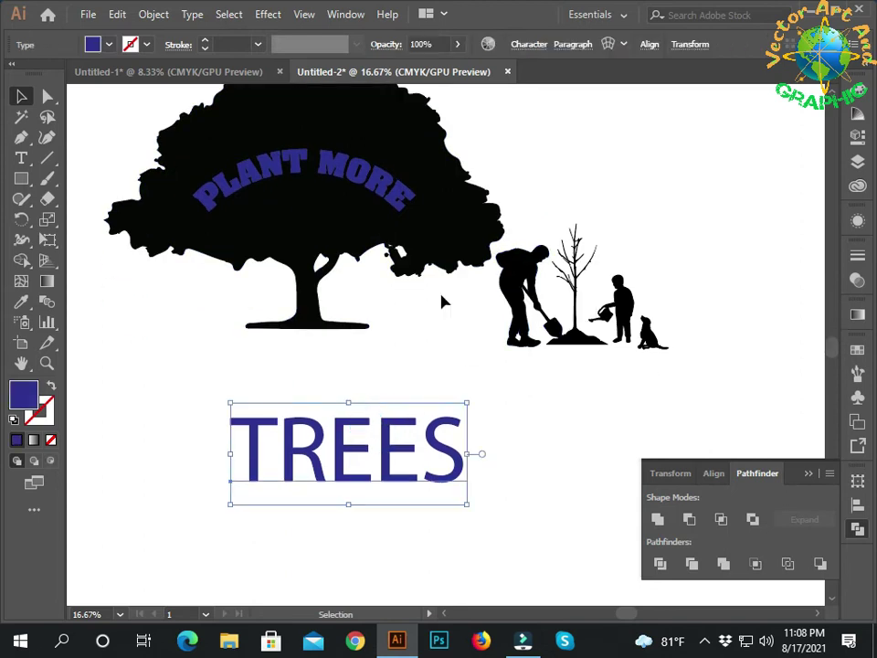
Step: Change the TREES text to the rooted Aokigahara font
click(529, 43)
click(535, 71)
scroll(607, 229, down, 3)
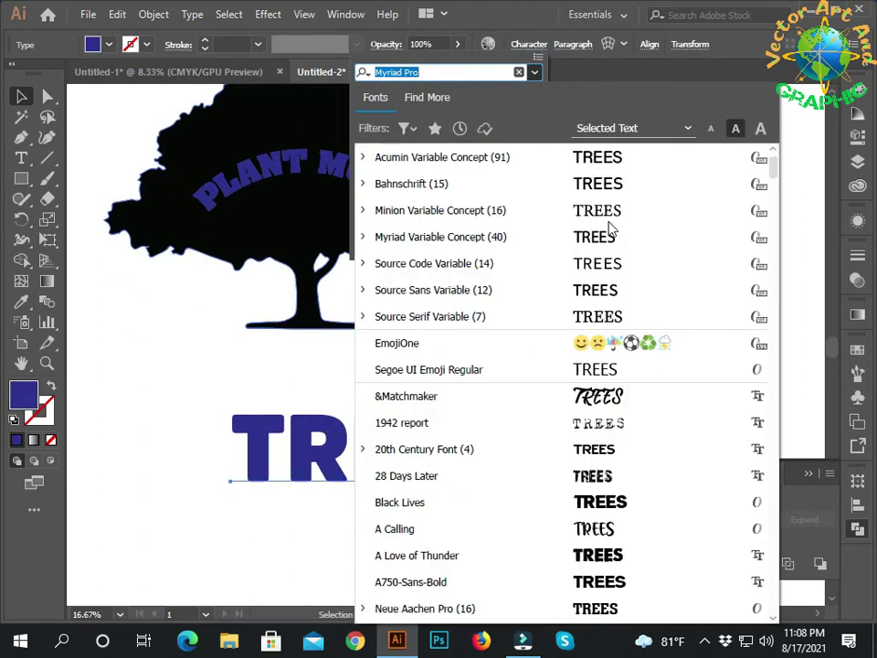
scroll(609, 228, down, 2)
scroll(610, 229, down, 3)
scroll(609, 229, up, 3)
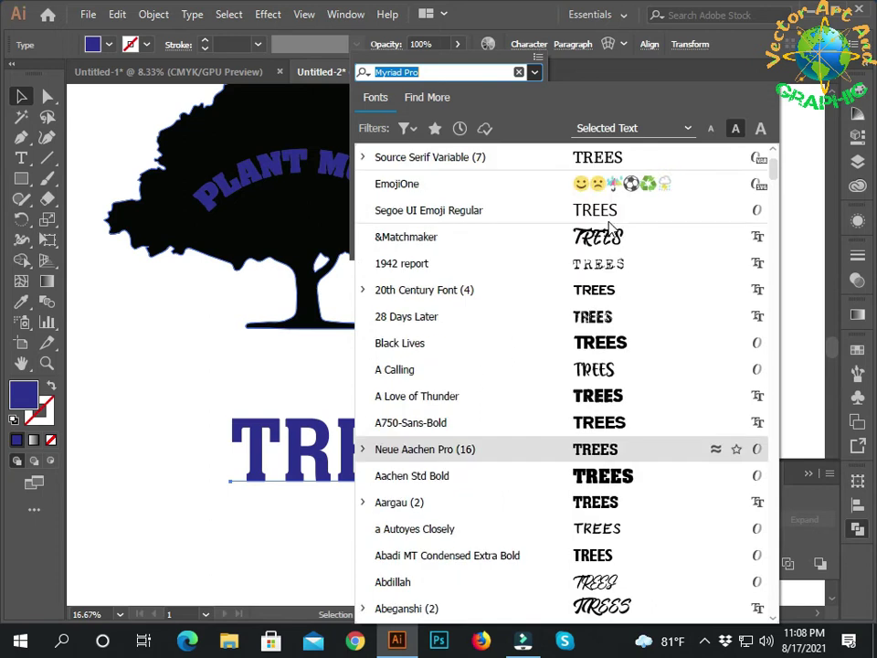
scroll(609, 228, up, 5)
click(614, 212)
click(426, 333)
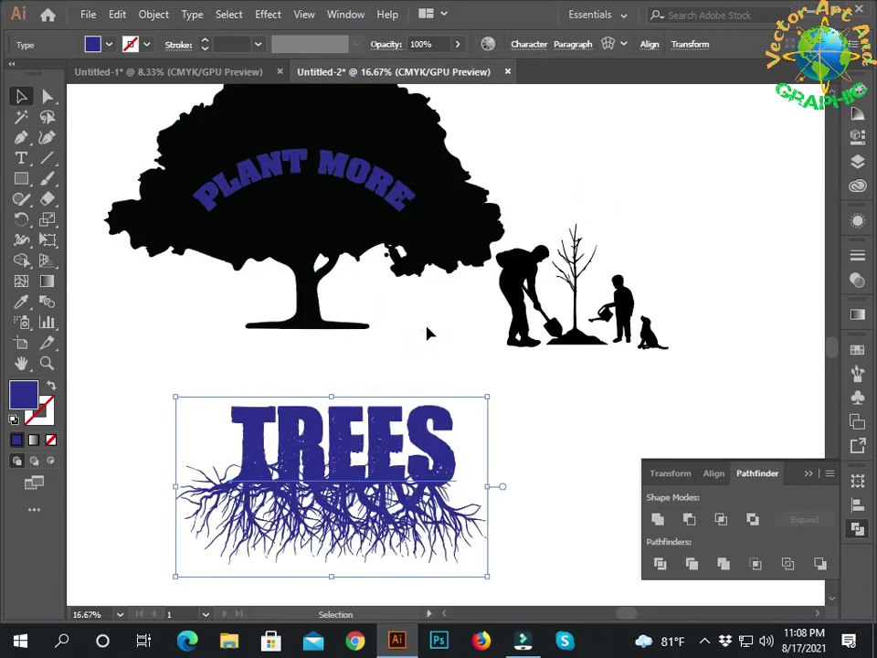
click(410, 383)
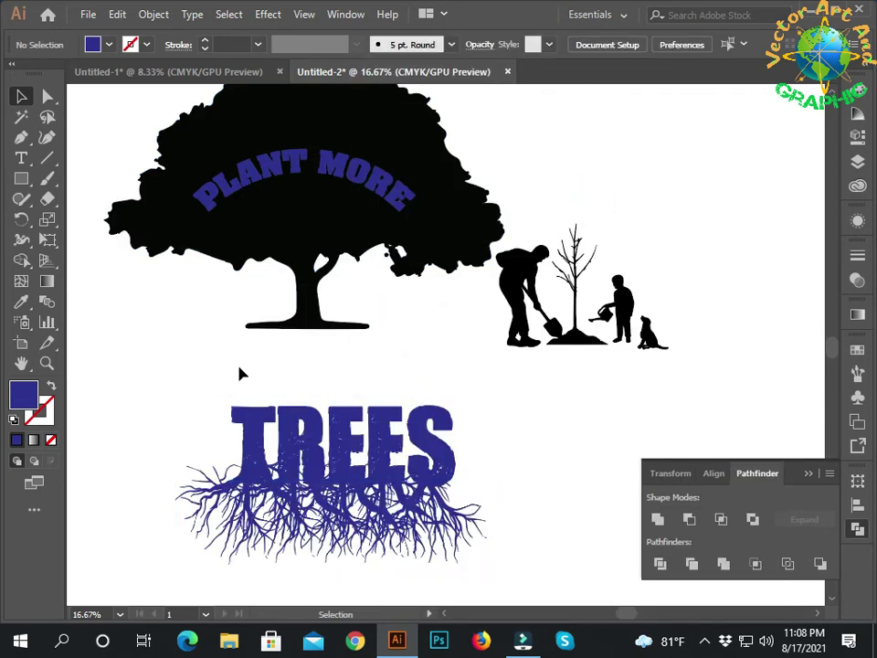
Step: Shrink TREES with its roots and move it under the tree trunk
scroll(319, 274, up, 2)
click(312, 225)
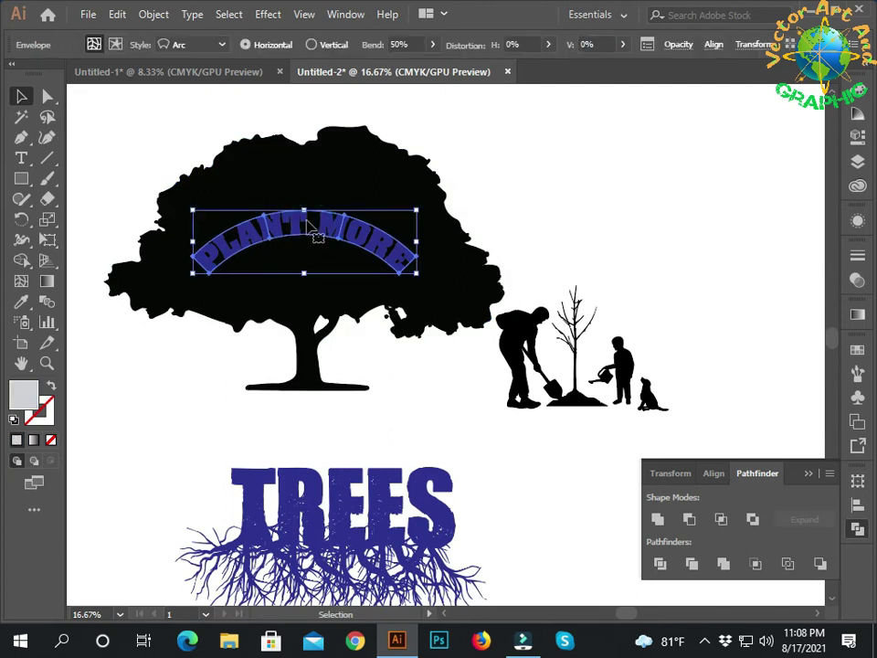
drag(304, 476, 291, 372)
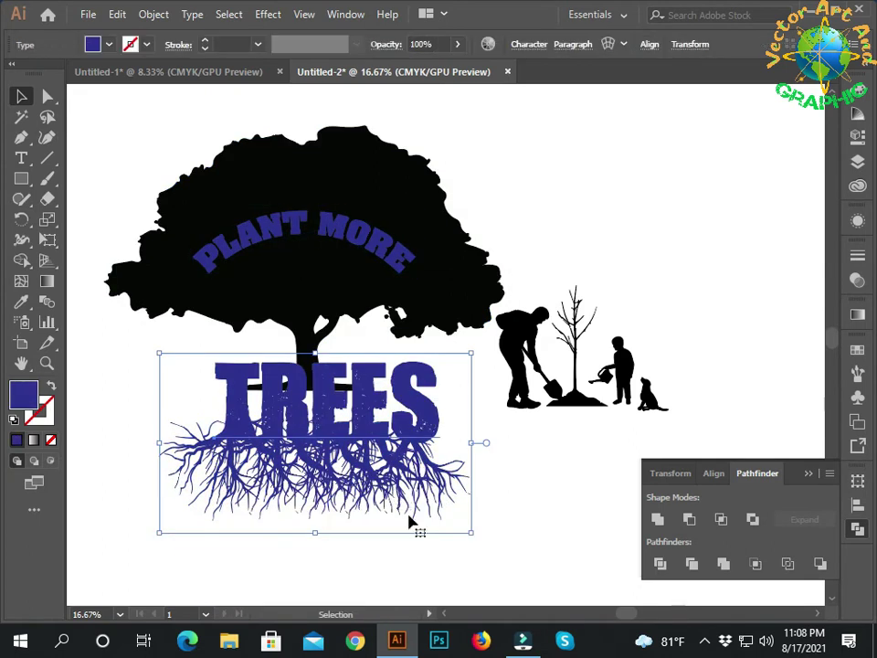
scroll(456, 423, up, 1)
scroll(455, 423, left, 2)
drag(563, 532, 307, 387)
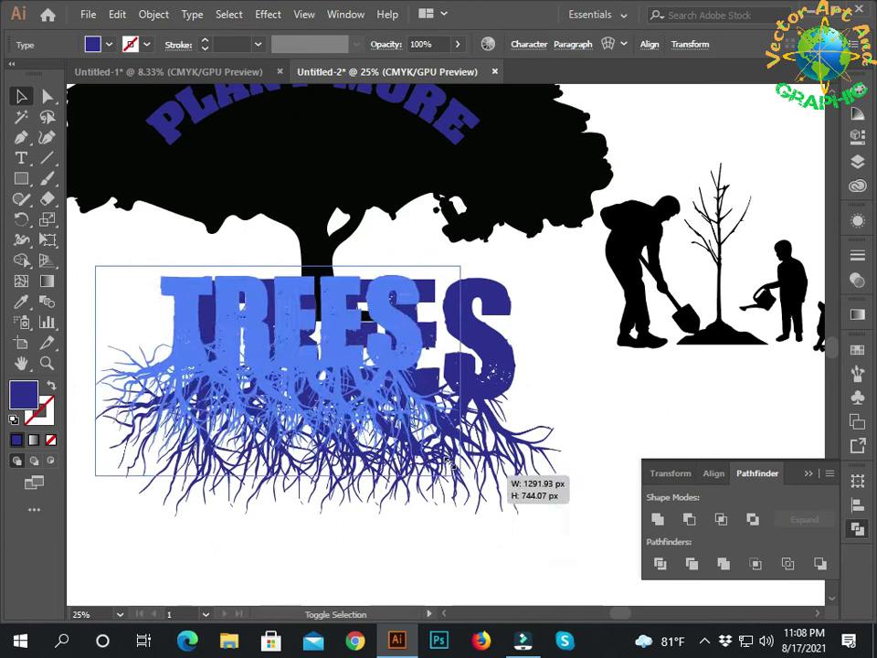
click(340, 430)
drag(230, 303, 353, 288)
click(412, 433)
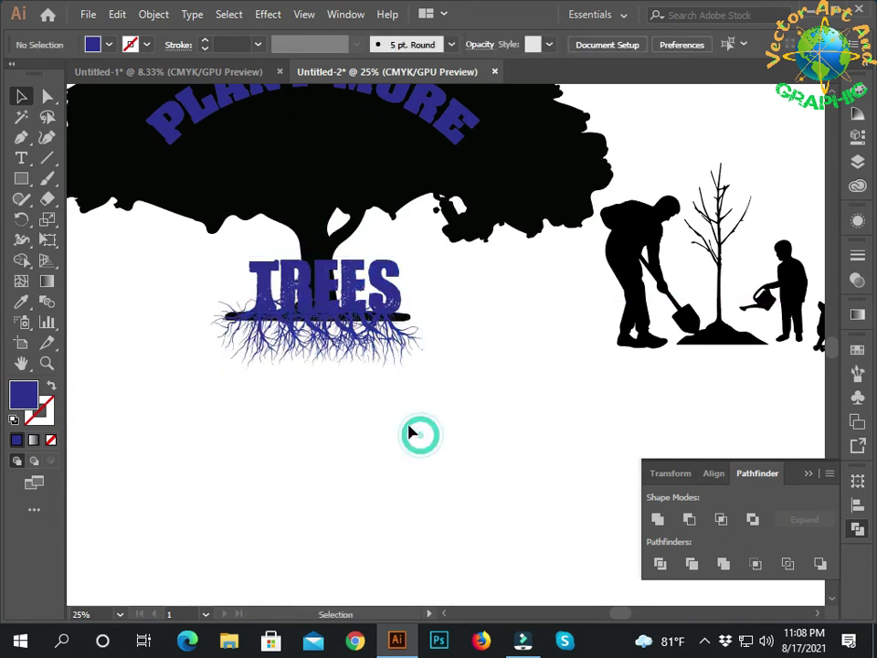
Step: Give TREES and its roots a black fill and nudge it slightly left under the trunk
scroll(307, 520, up, 1)
scroll(354, 411, up, 3)
scroll(354, 412, left, 1)
click(372, 362)
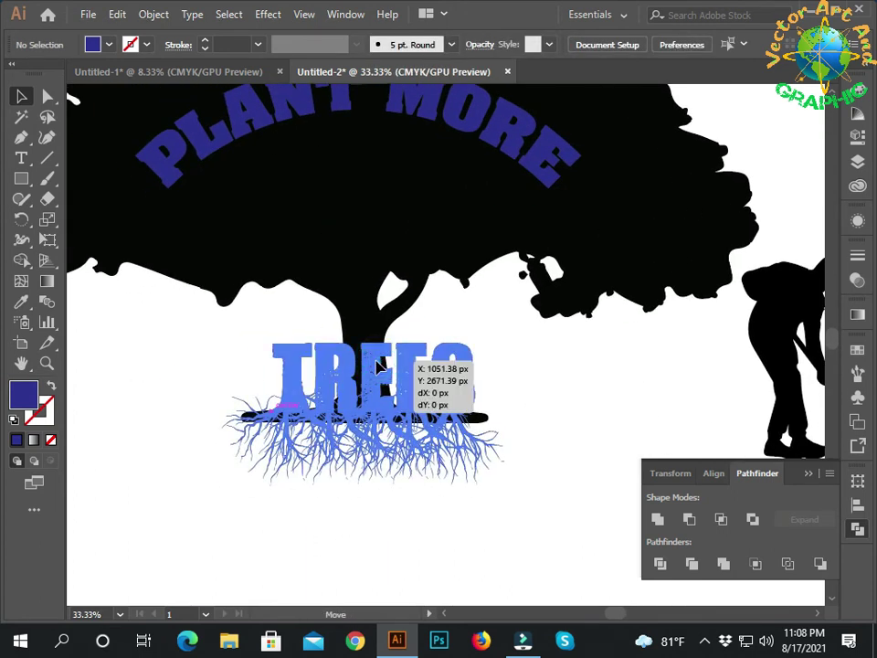
click(101, 43)
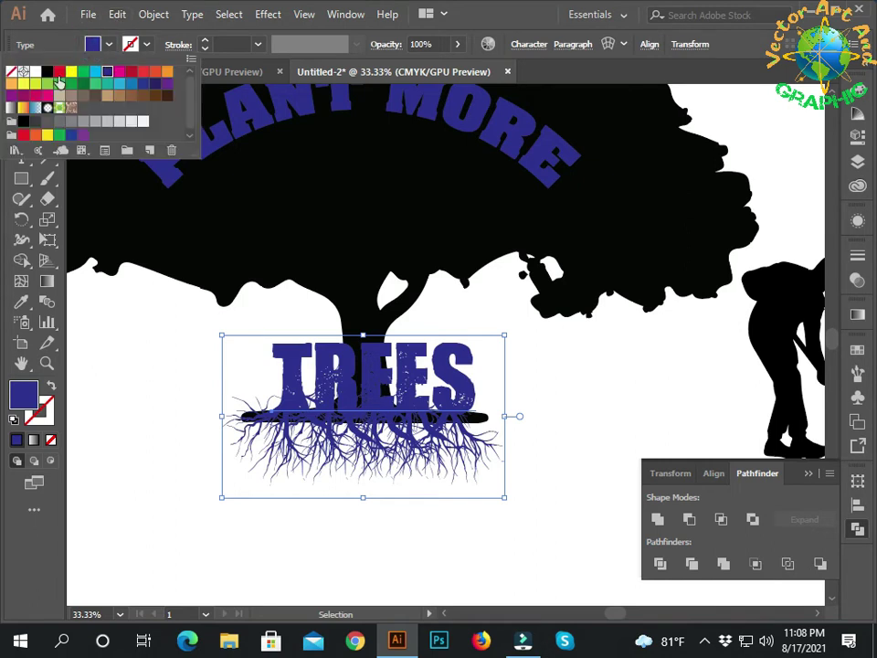
click(28, 79)
click(150, 437)
drag(334, 395, 329, 395)
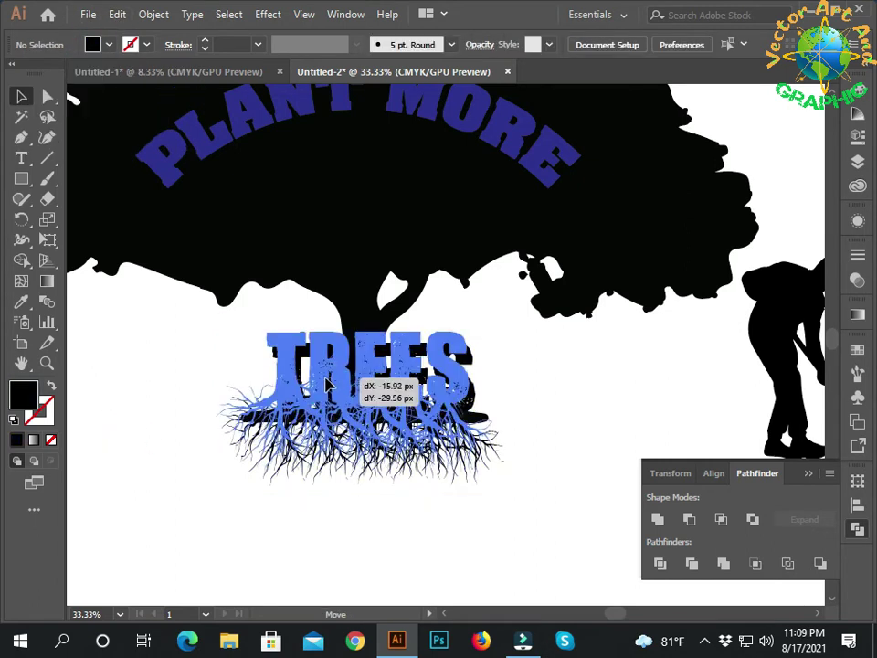
click(551, 395)
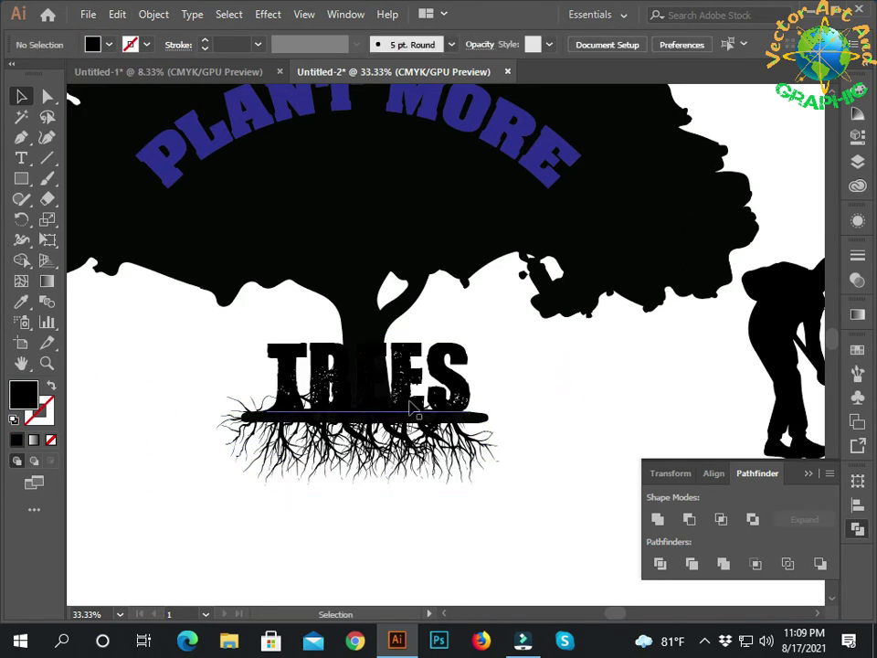
scroll(416, 413, down, 1)
scroll(415, 413, down, 2)
drag(487, 427, 429, 439)
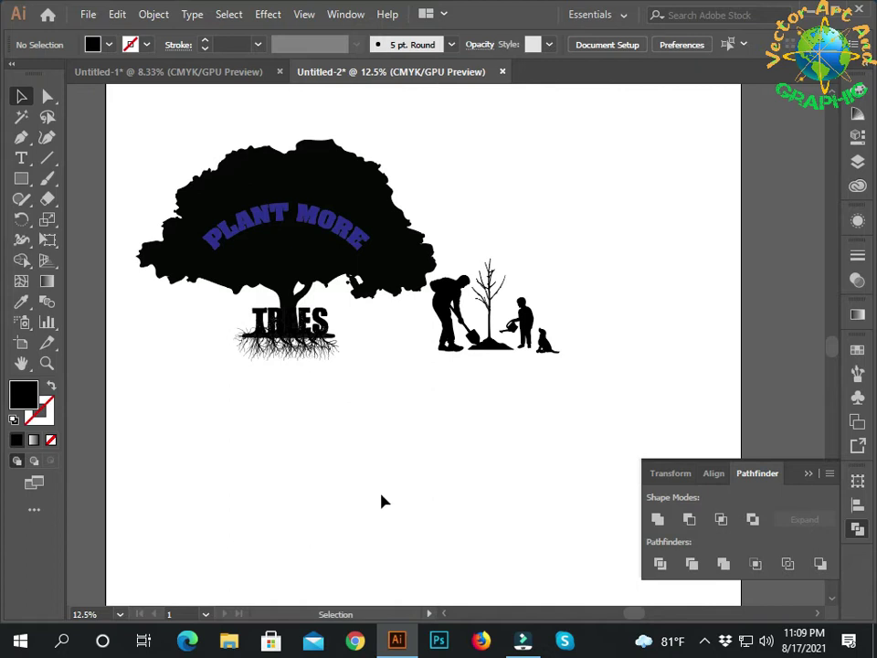
Step: Group all the artwork and place a duplicate beside the artboard
drag(111, 139, 288, 249)
right_click(289, 249)
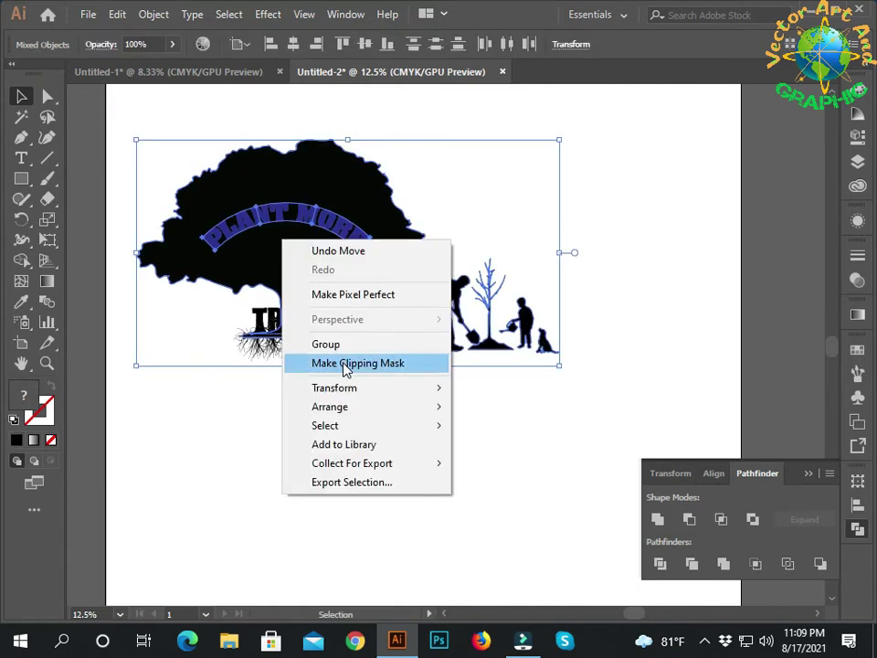
click(327, 343)
scroll(323, 427, down, 1)
drag(238, 312, 608, 317)
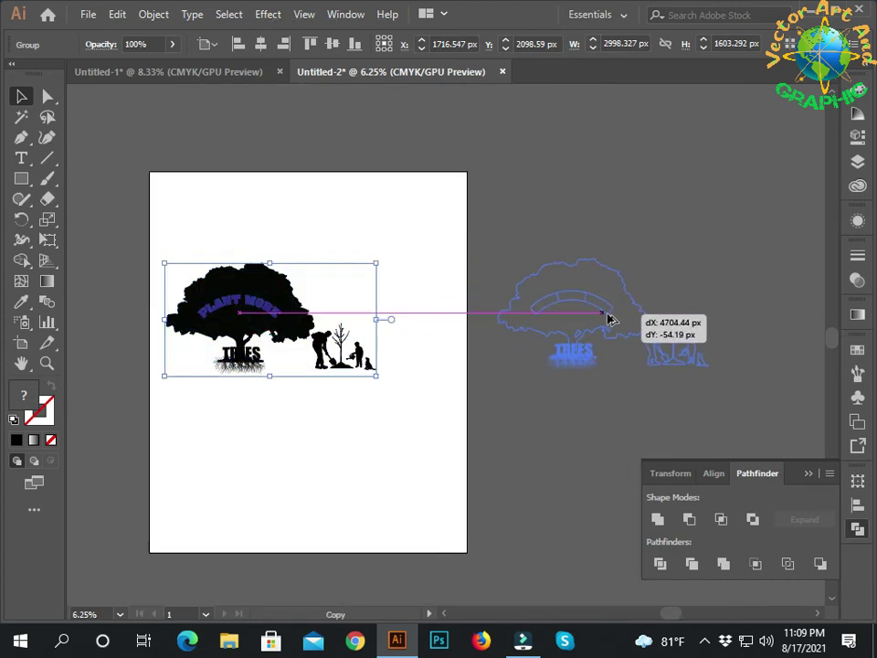
click(580, 452)
Step: Expand the original artwork group on the artboard with Object > Expand
scroll(317, 399, up, 1)
drag(317, 399, 375, 427)
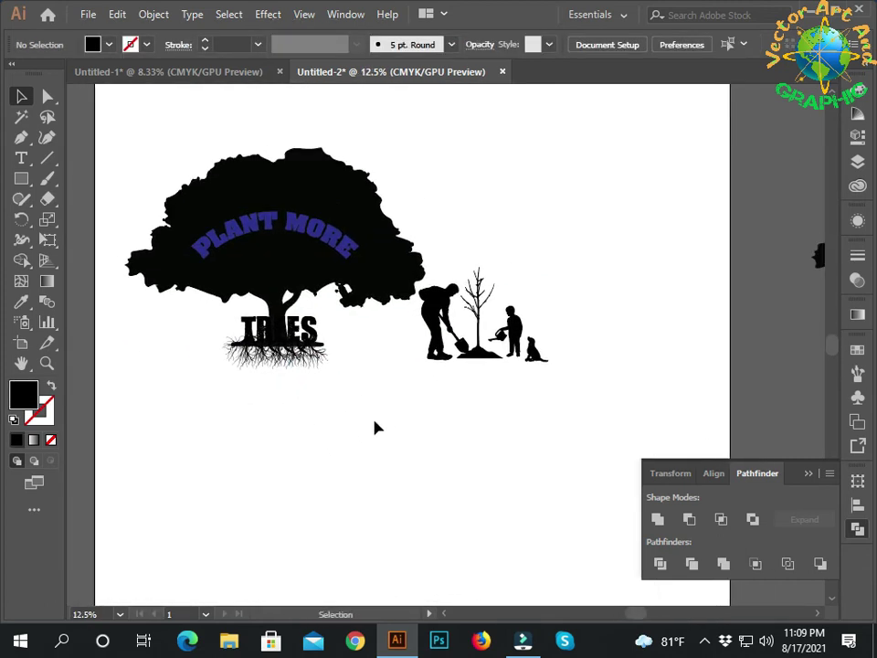
drag(102, 103, 556, 454)
click(153, 15)
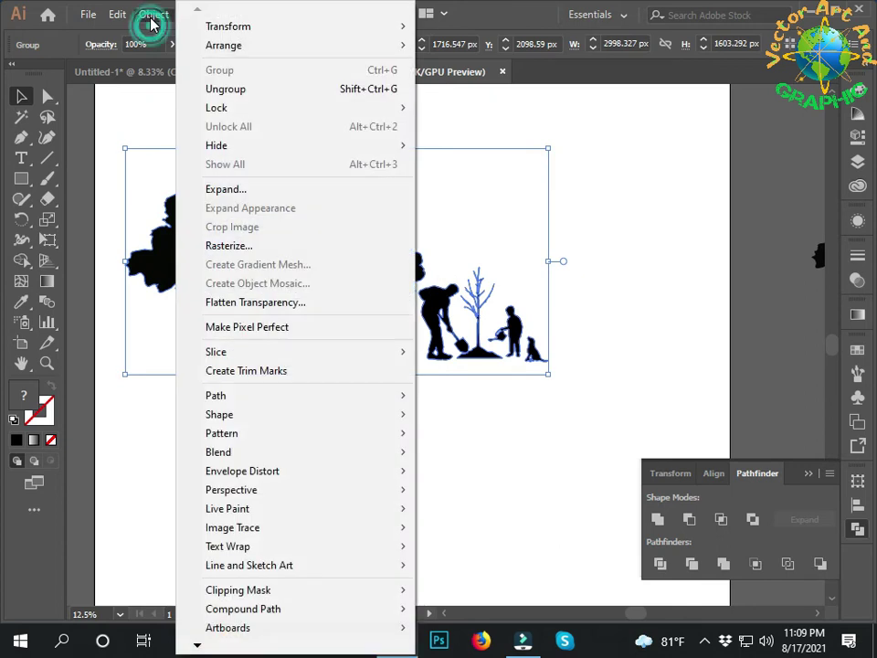
click(225, 189)
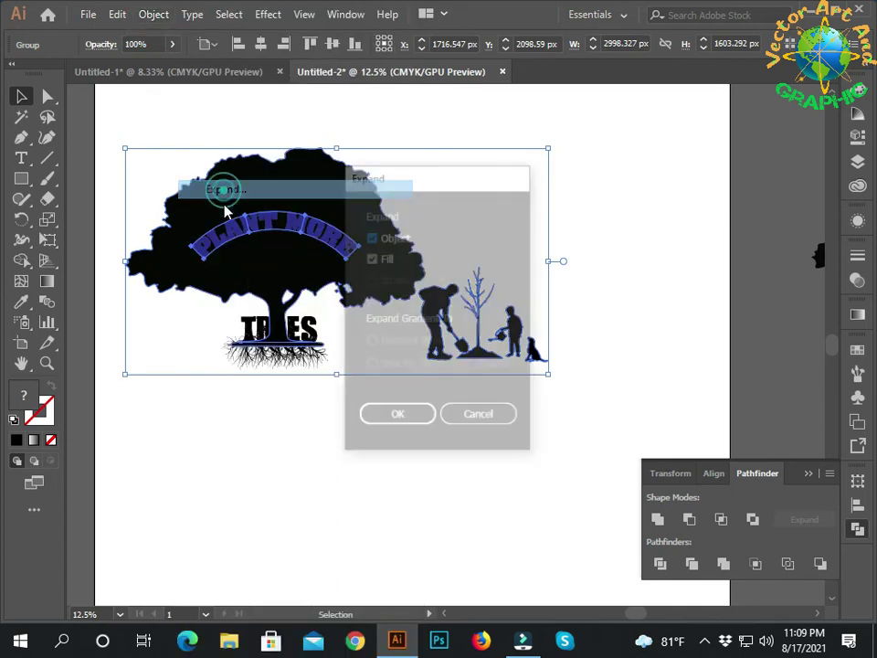
click(394, 424)
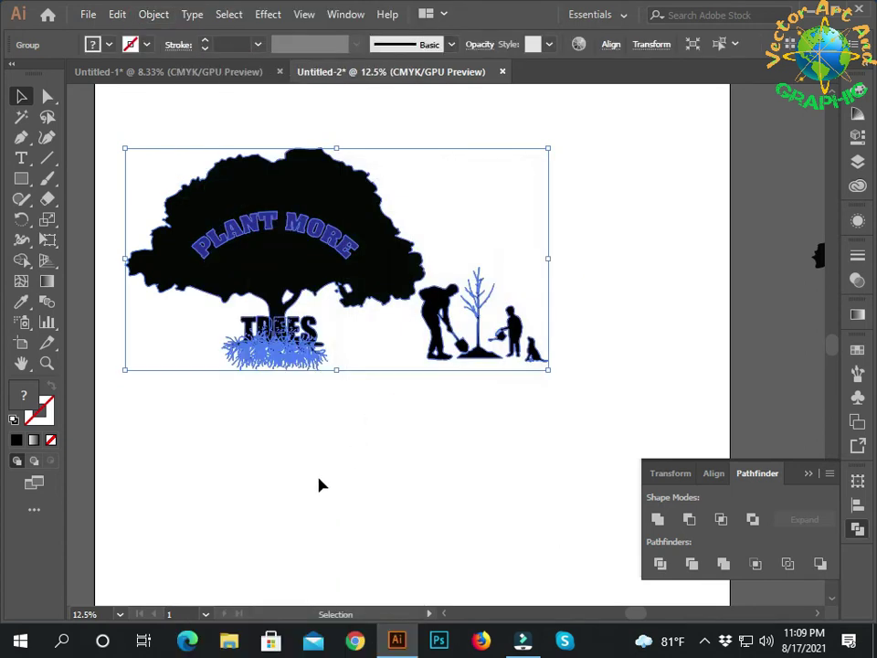
click(315, 388)
Step: Ungroup the artwork, make PLANT MORE black and merge its letters into one shape
right_click(239, 230)
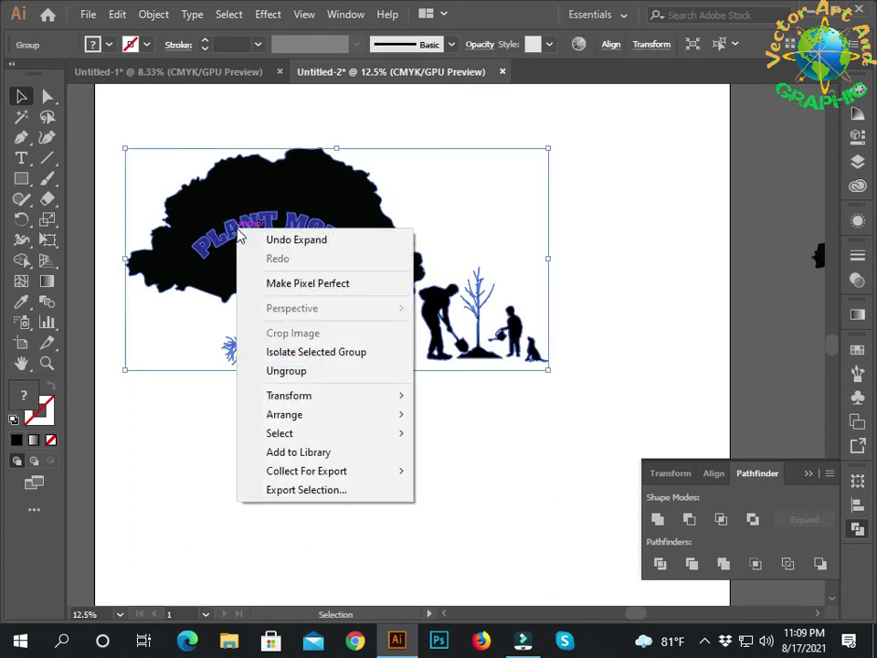
click(274, 379)
click(244, 154)
click(265, 233)
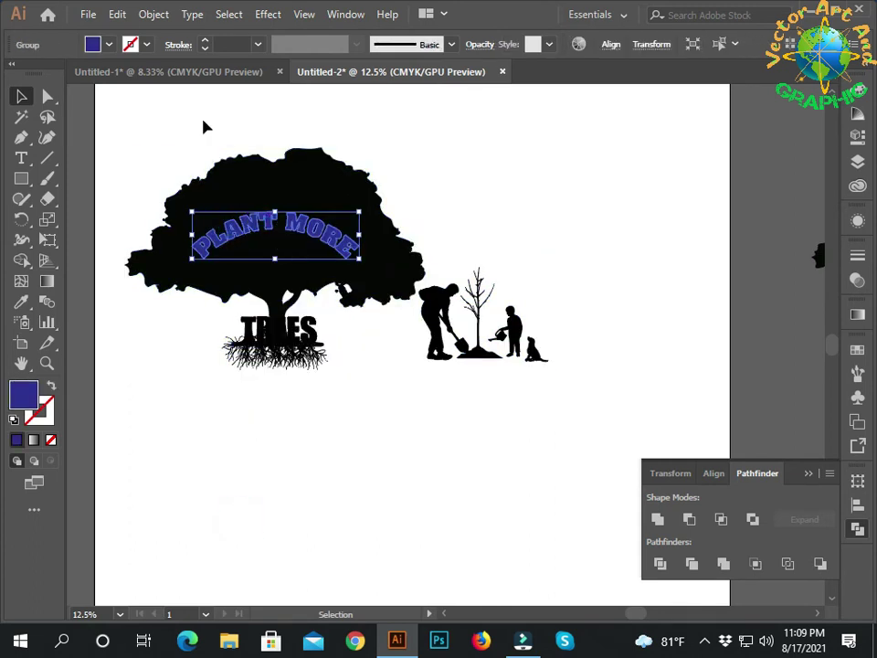
click(94, 45)
click(48, 71)
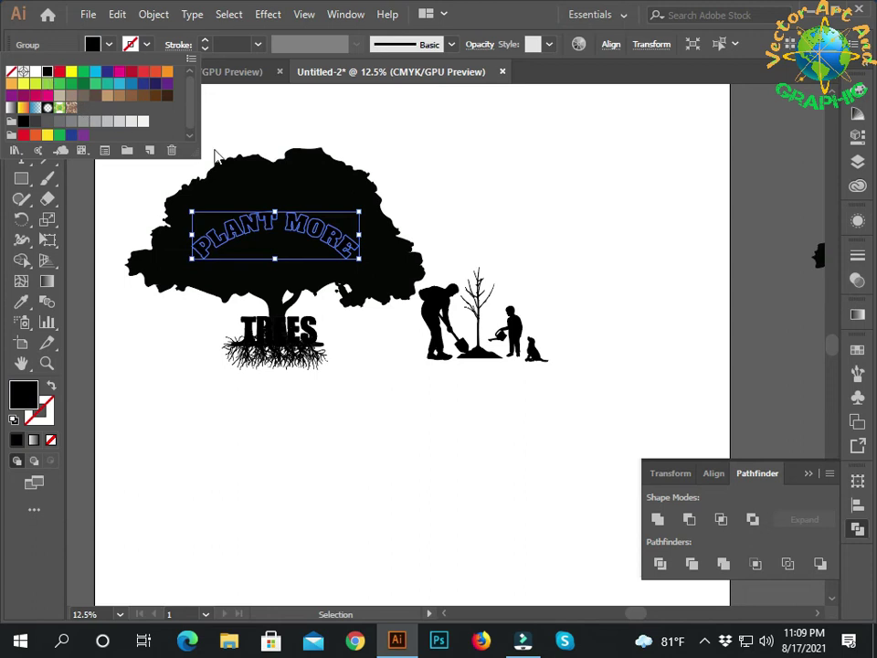
click(658, 519)
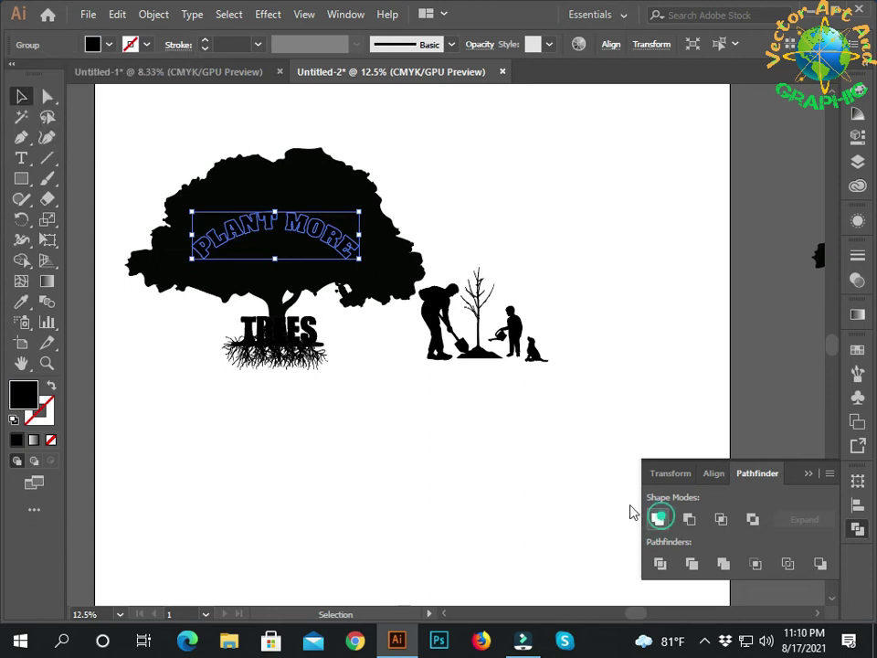
Step: Mask the tree with PLANT MORE in Transparency, with Clip unchecked, to knock out the text
click(340, 245)
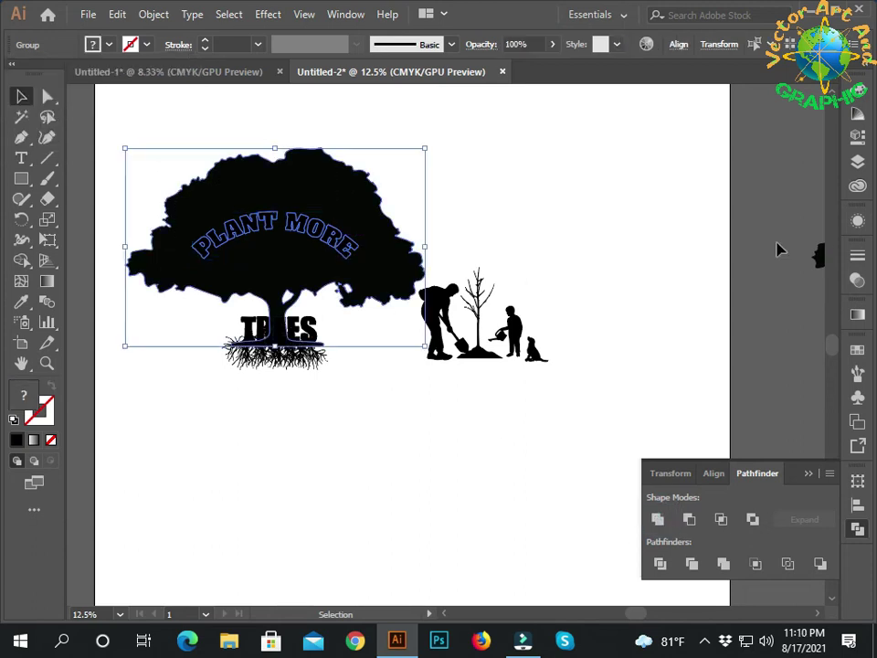
click(857, 284)
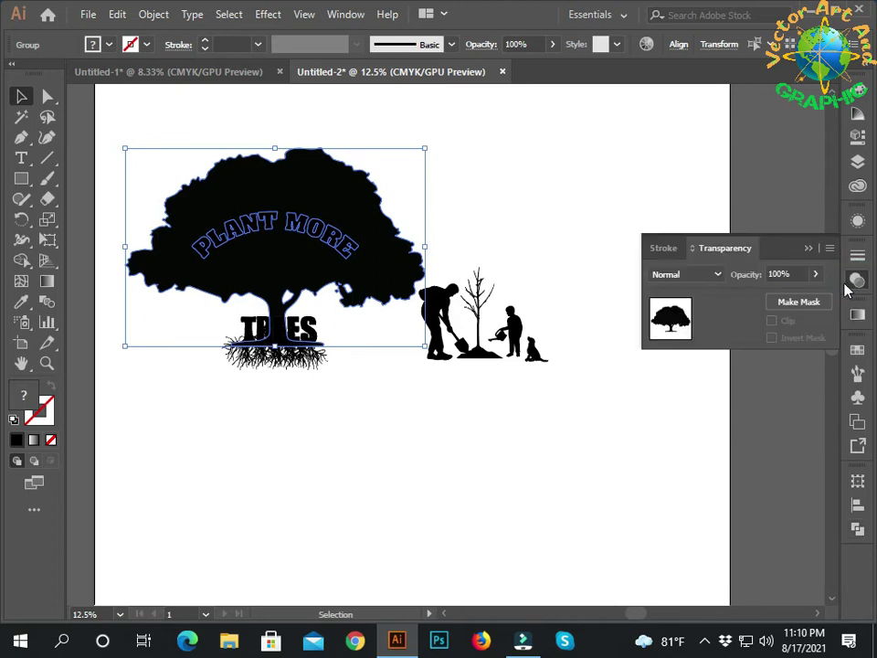
click(791, 306)
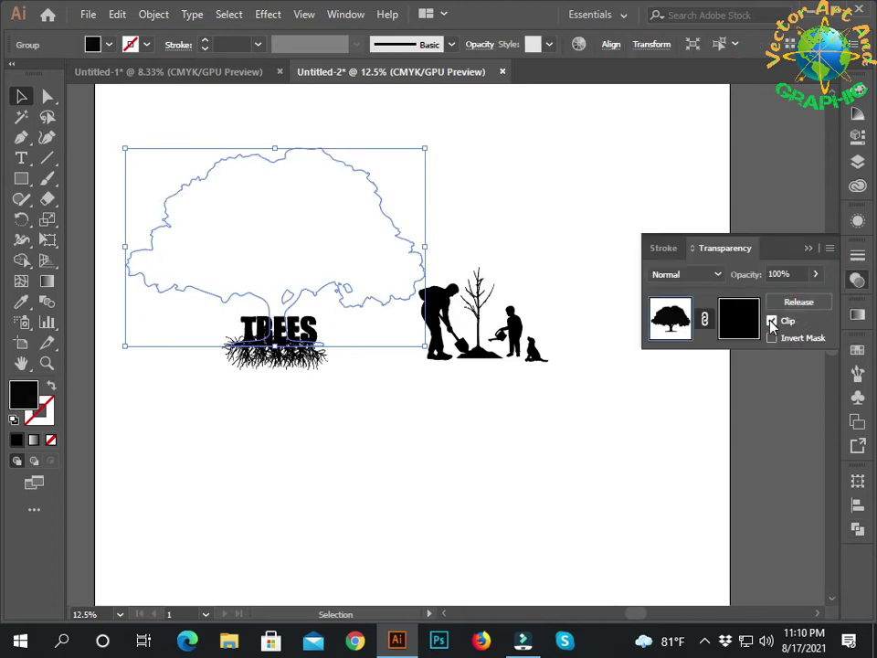
click(771, 322)
click(447, 466)
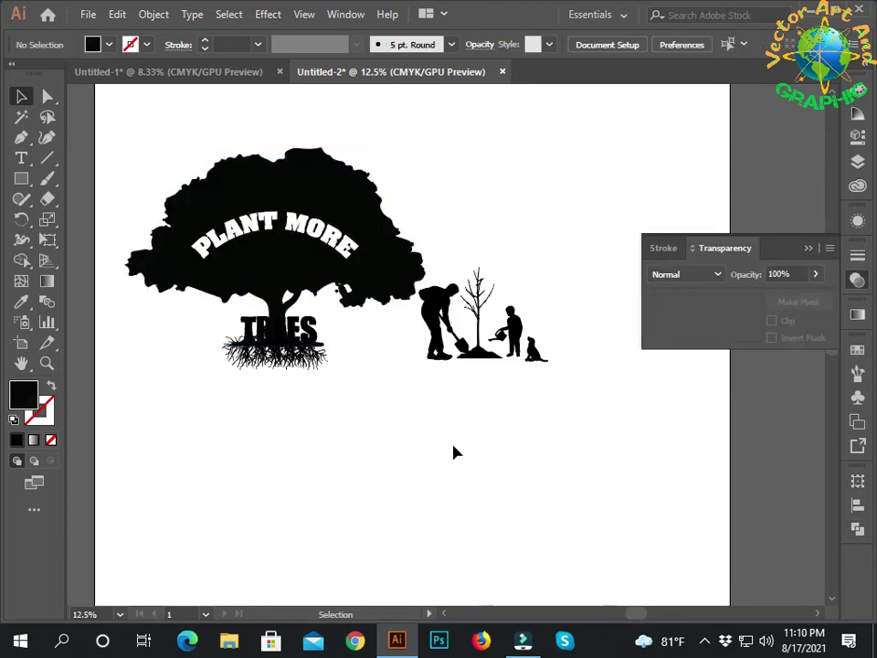
Step: Drag the roots so they sit directly beneath the TREES lettering under the trunk
ctrl+click(260, 473)
drag(385, 317, 415, 489)
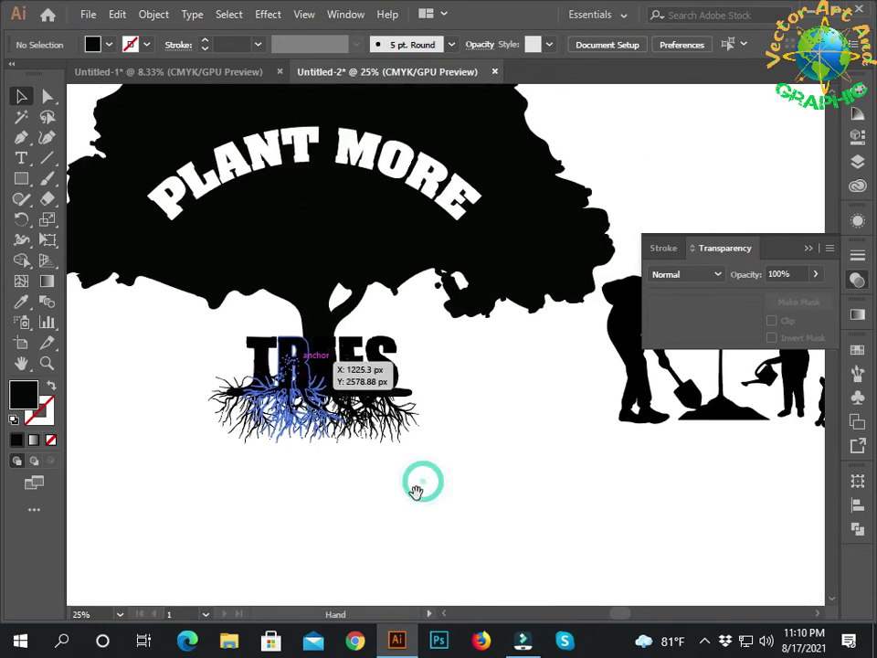
drag(405, 411, 393, 382)
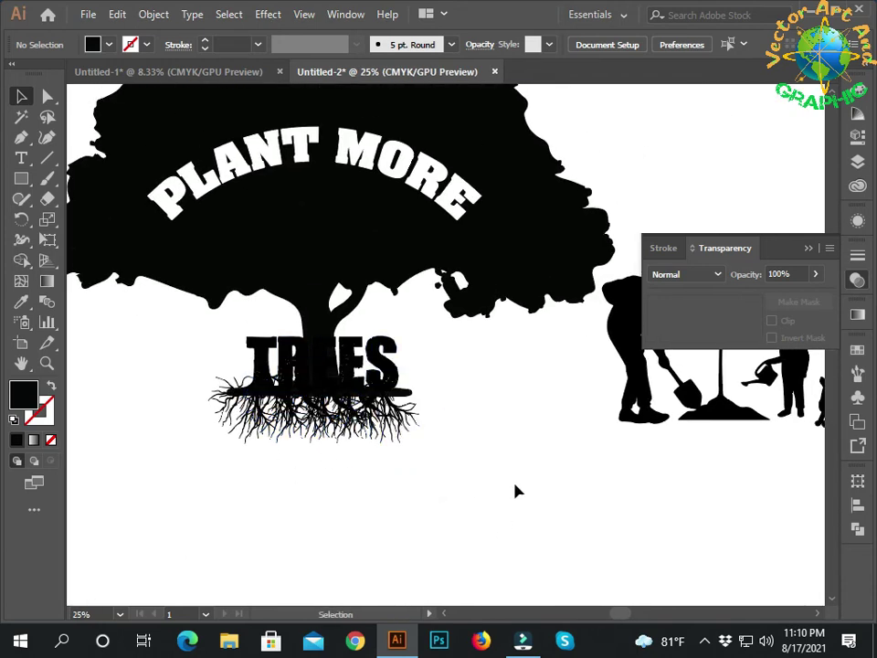
scroll(484, 325, down, 1)
click(463, 443)
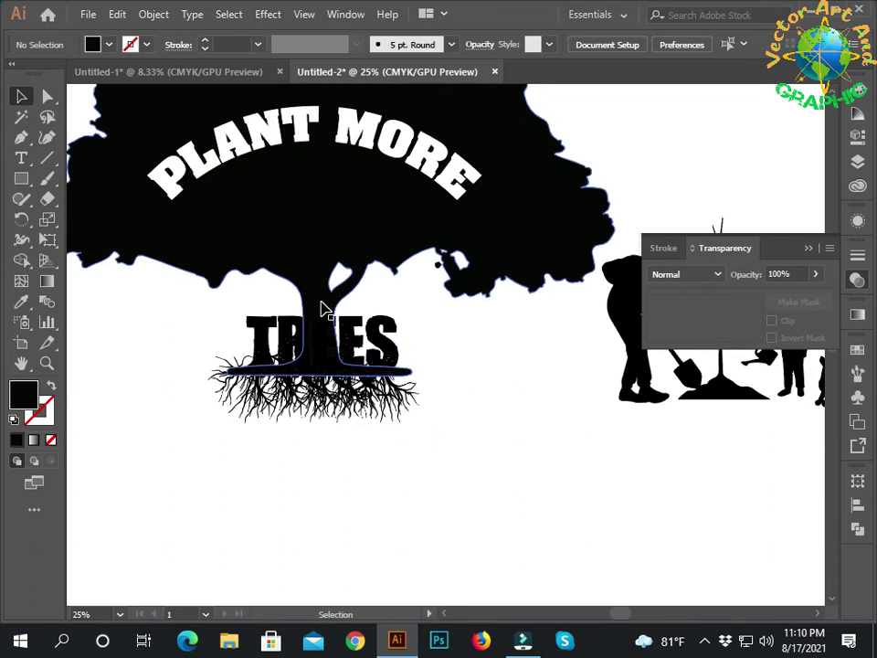
drag(280, 351, 311, 349)
click(372, 476)
click(435, 475)
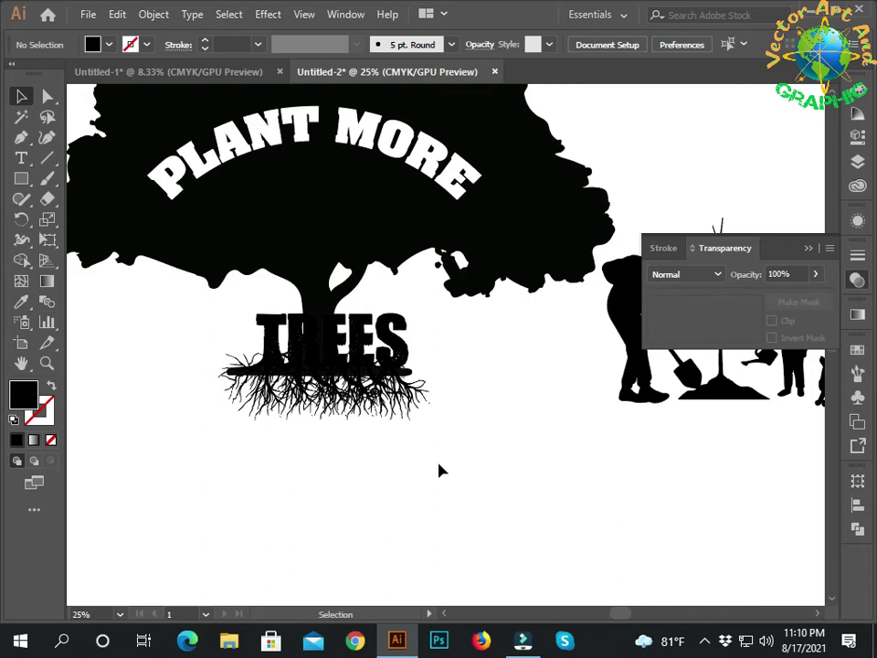
click(346, 347)
click(458, 477)
scroll(460, 479, up, 2)
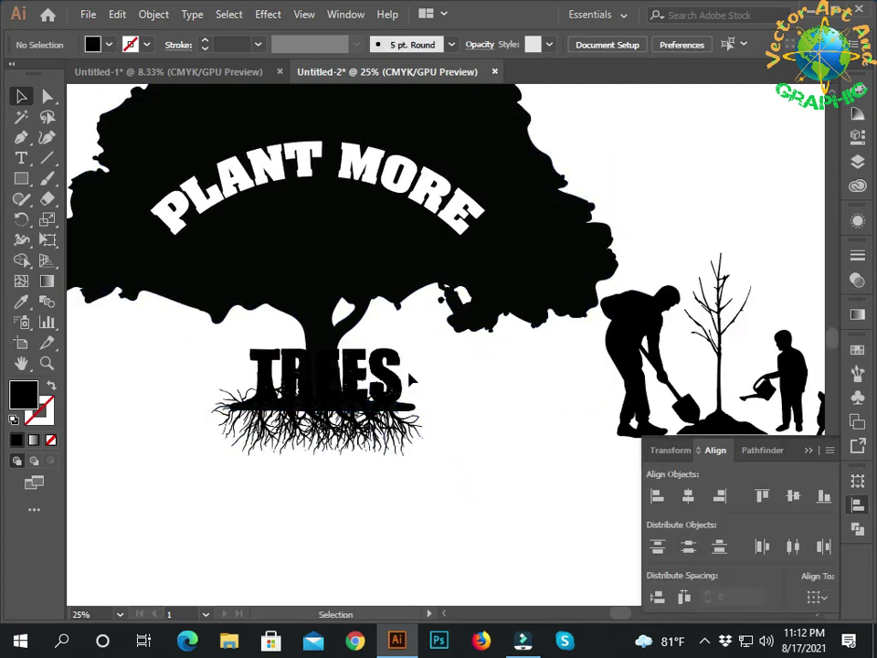
Step: Offset the TREES and roots outline by 5 px and fill the offset red
click(387, 370)
click(154, 14)
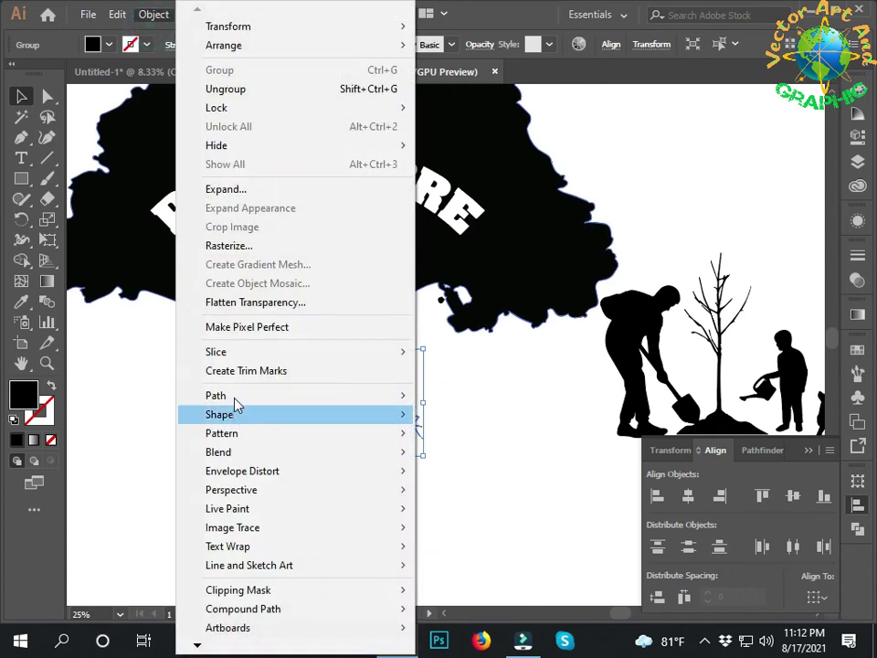
mouse_move(216, 395)
click(490, 464)
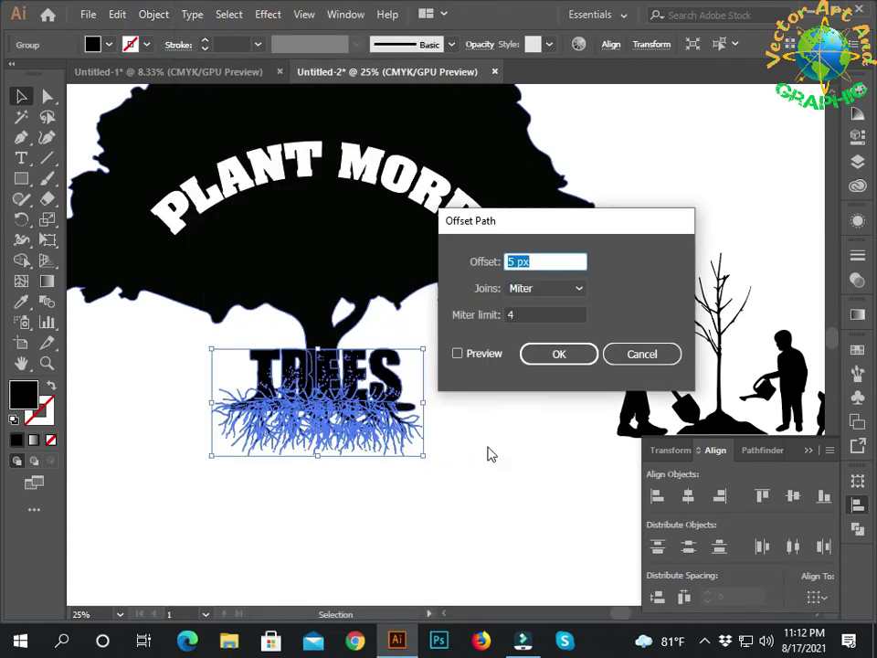
click(574, 357)
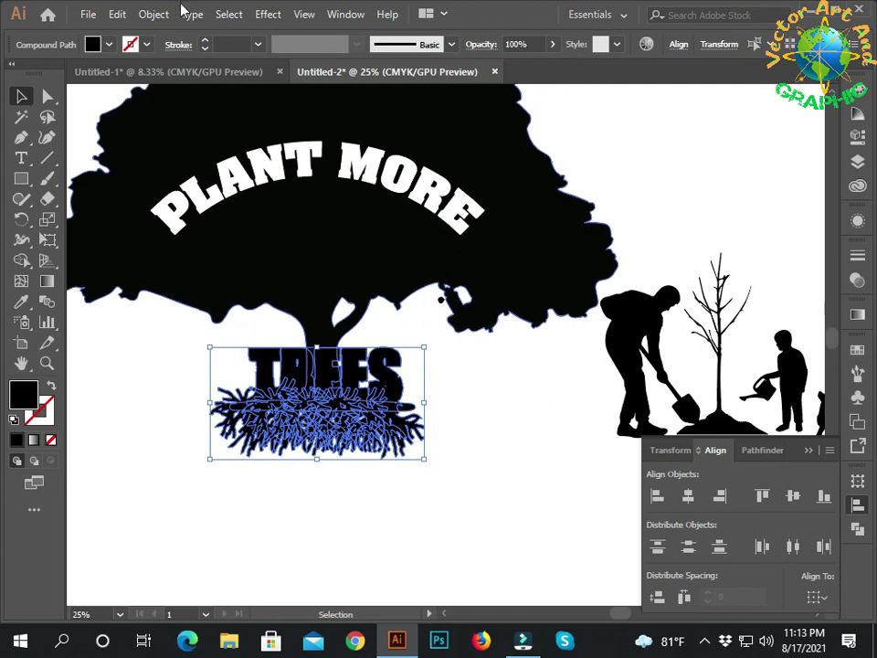
click(92, 44)
click(127, 69)
Step: Paste the red offset shape in front and unite TREES and roots with Pathfinder
key(ctrl+x)
key(ctrl+f)
click(468, 399)
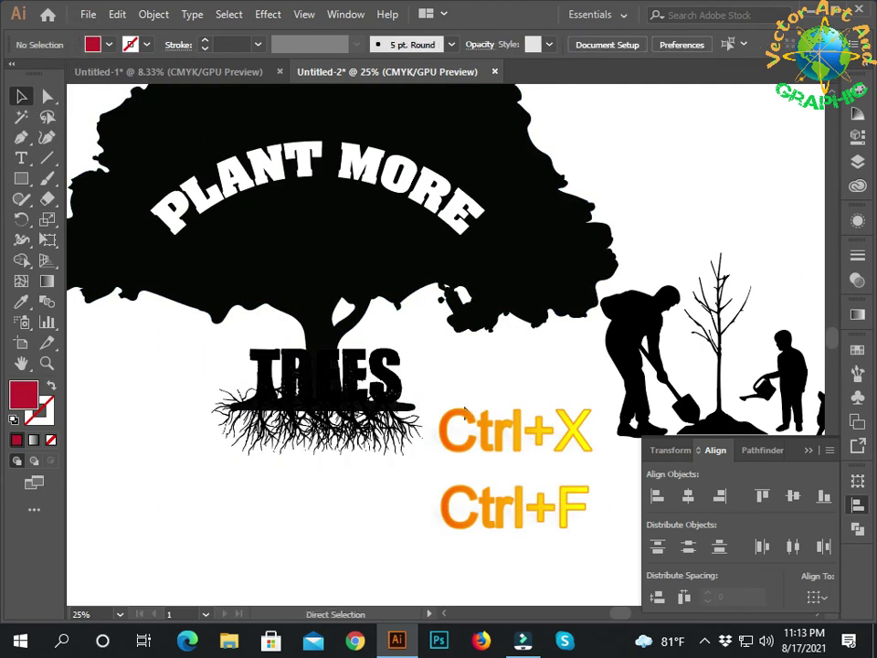
click(416, 407)
click(857, 529)
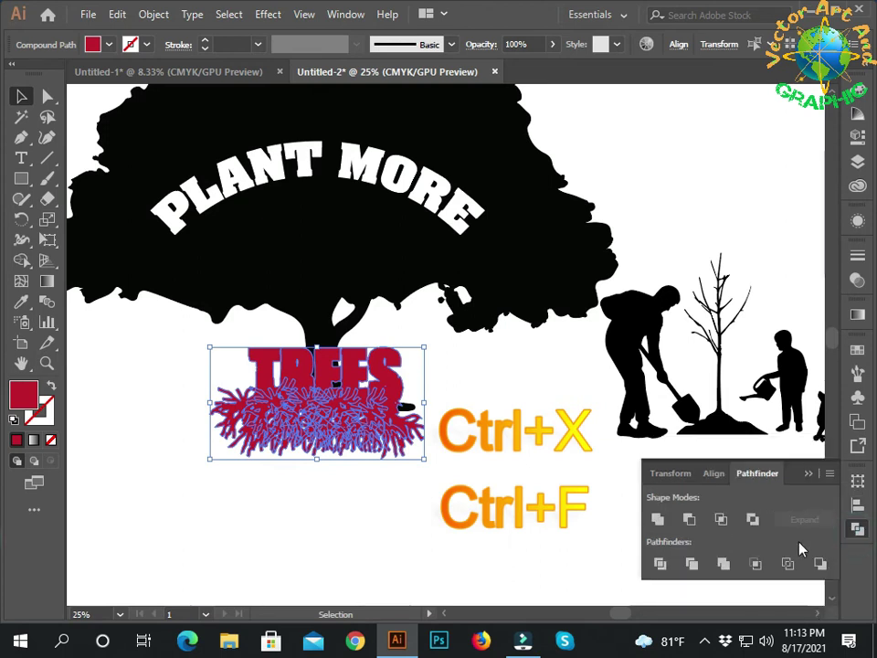
click(658, 519)
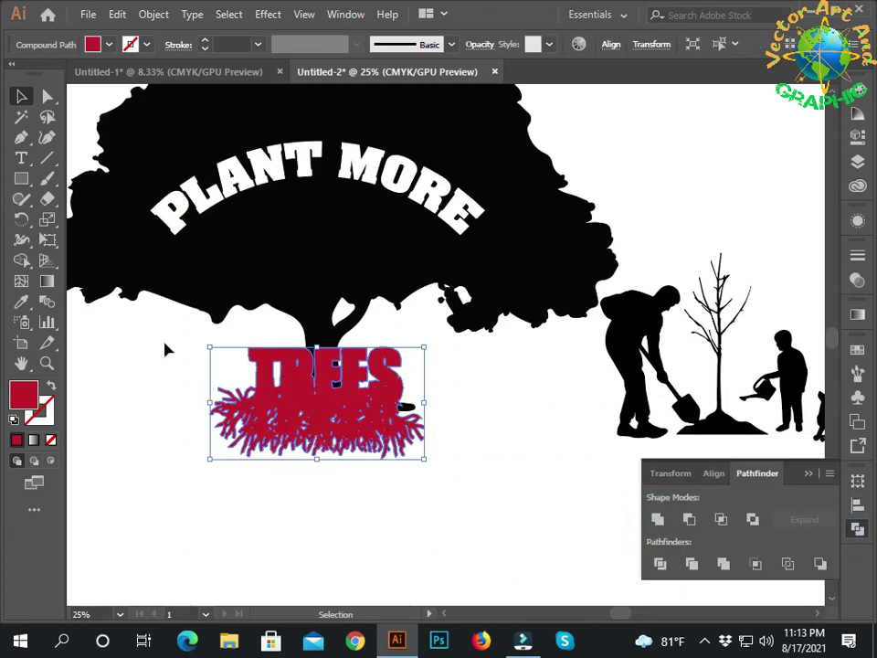
Step: Select the TREES shape with the tree and make an opacity mask from them
drag(167, 350, 391, 464)
click(855, 278)
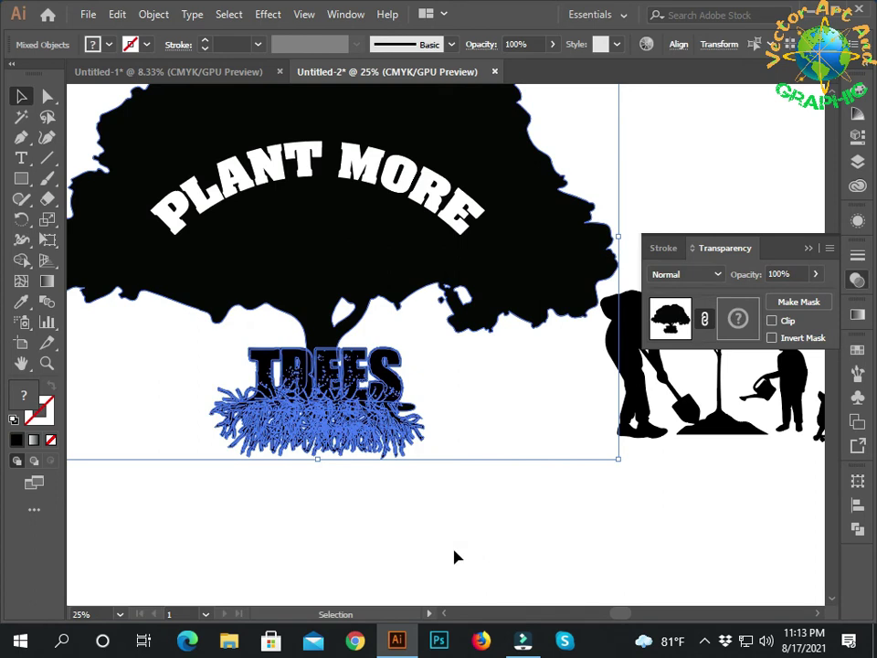
click(454, 550)
click(317, 408)
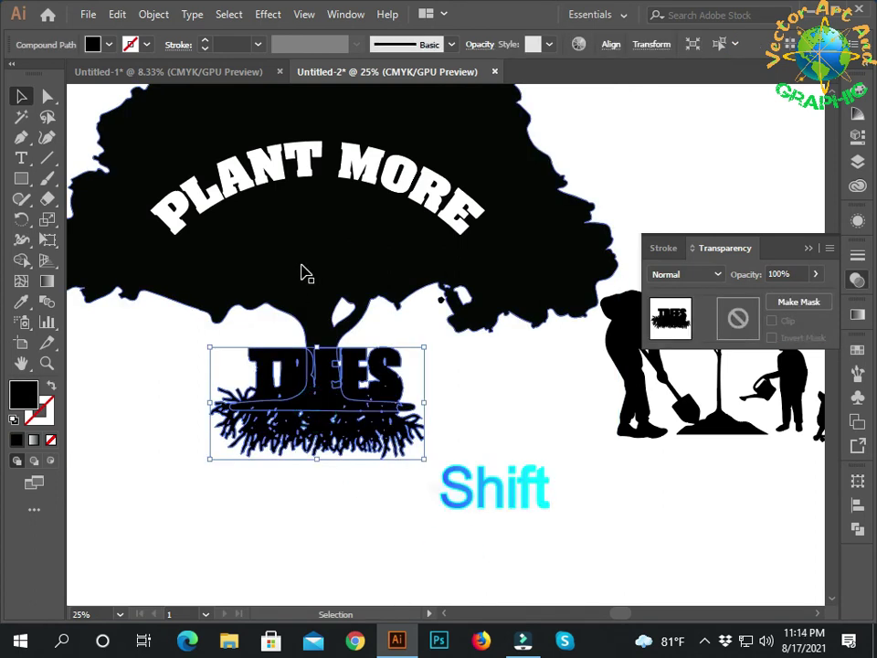
shift+click(306, 273)
click(808, 302)
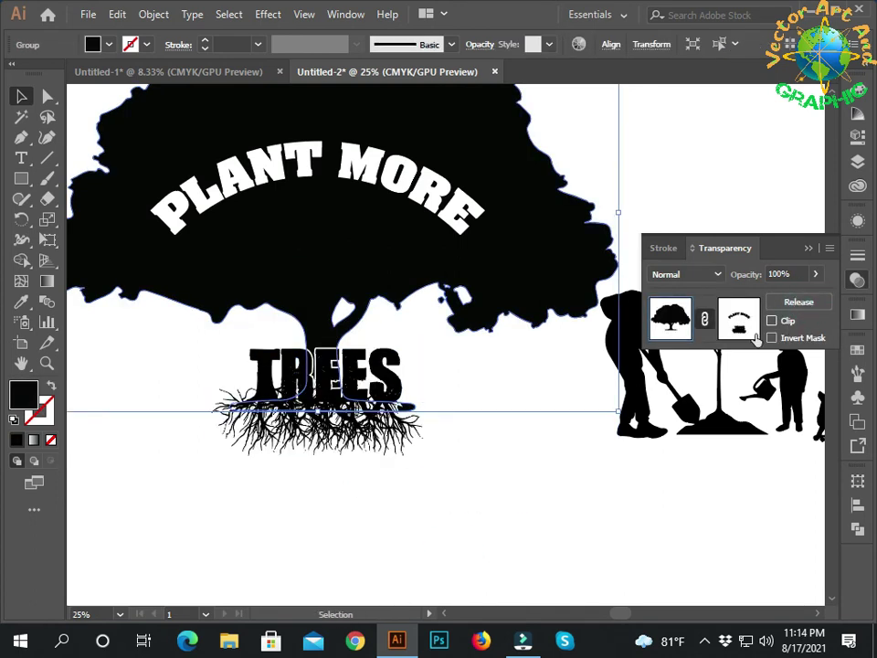
click(497, 491)
scroll(500, 506, down, 1)
Step: Erase the stray right tip of the roots outline with a resized Eraser brush
drag(512, 505, 427, 496)
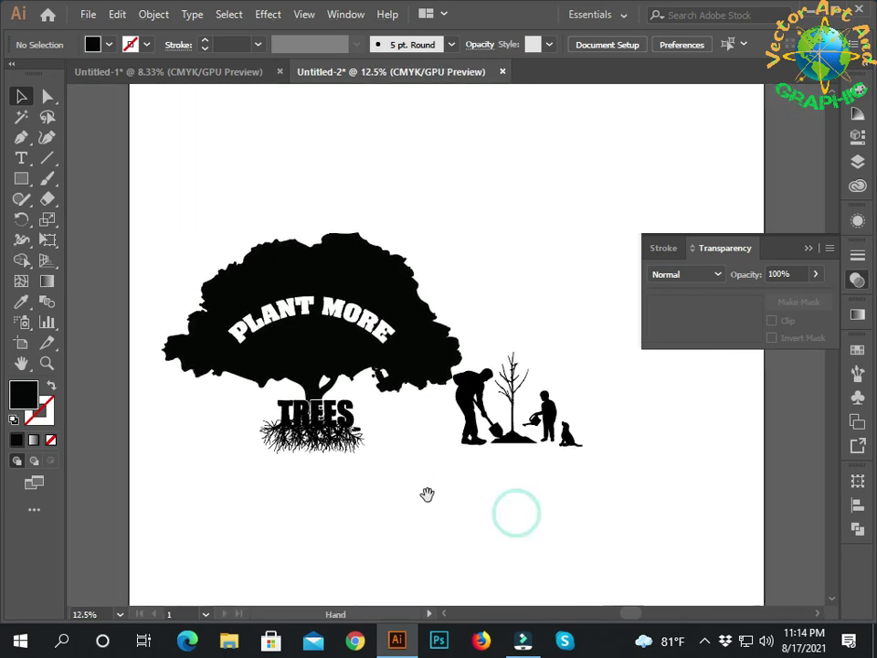
scroll(350, 484, up, 1)
scroll(268, 444, up, 1)
mouse_move(268, 444)
mouse_down()
mouse_move(421, 429)
mouse_move(378, 486)
mouse_up()
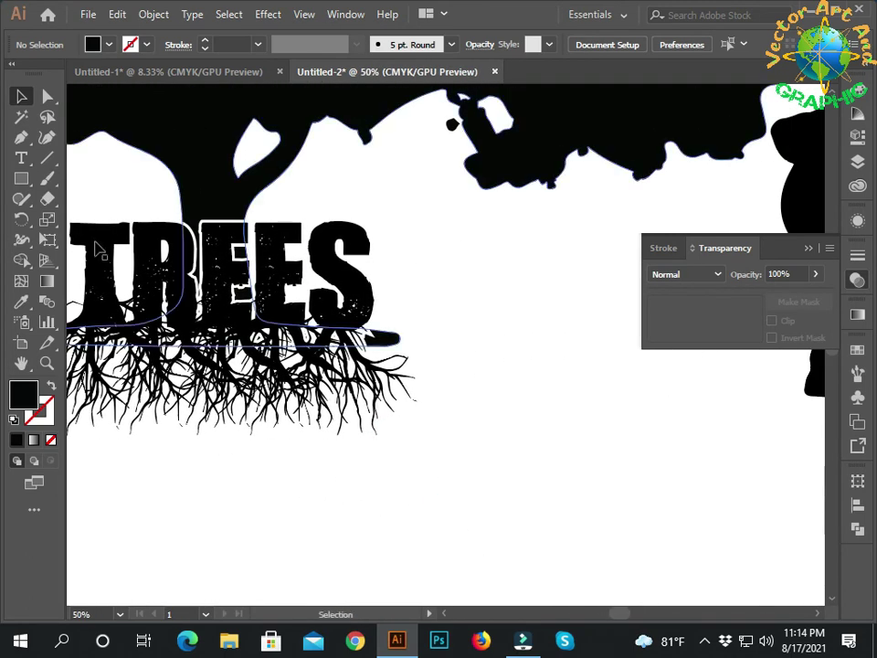
click(99, 250)
click(47, 199)
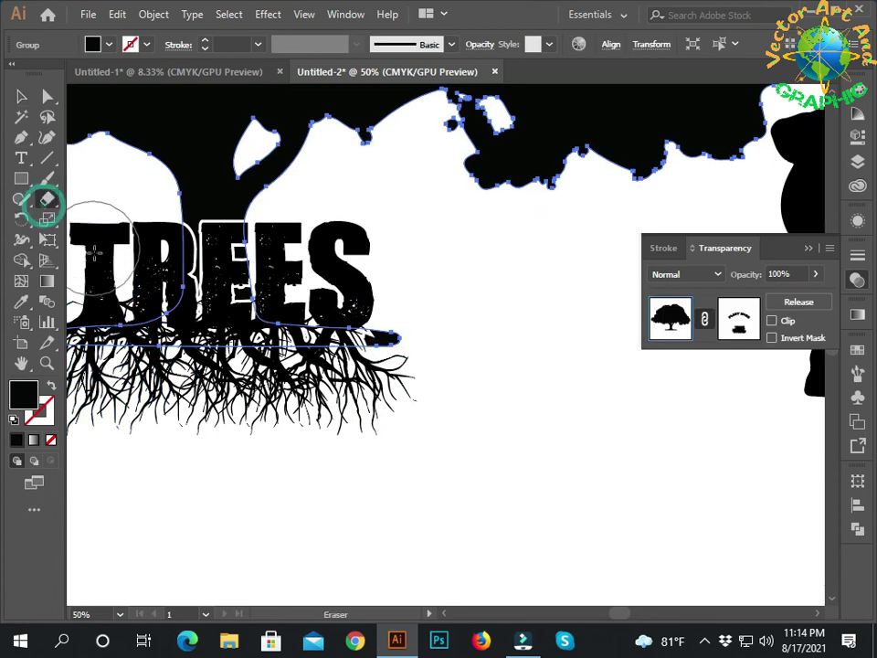
scroll(384, 316, up, 2)
key(bracketright)
key(bracketleft)
key(bracketleft)
key(bracketleft)
key(bracketleft)
key(bracketleft)
key(bracketleft)
drag(450, 326, 391, 352)
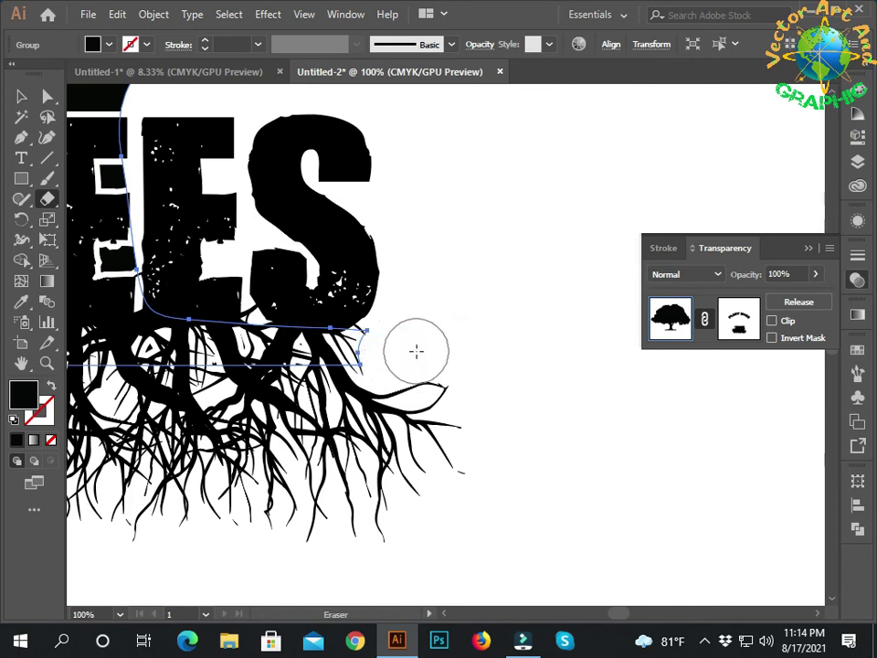
Step: Return to the Selection tool, deselect, and recentre the artwork in view
click(21, 96)
click(367, 294)
scroll(366, 307, down, 3)
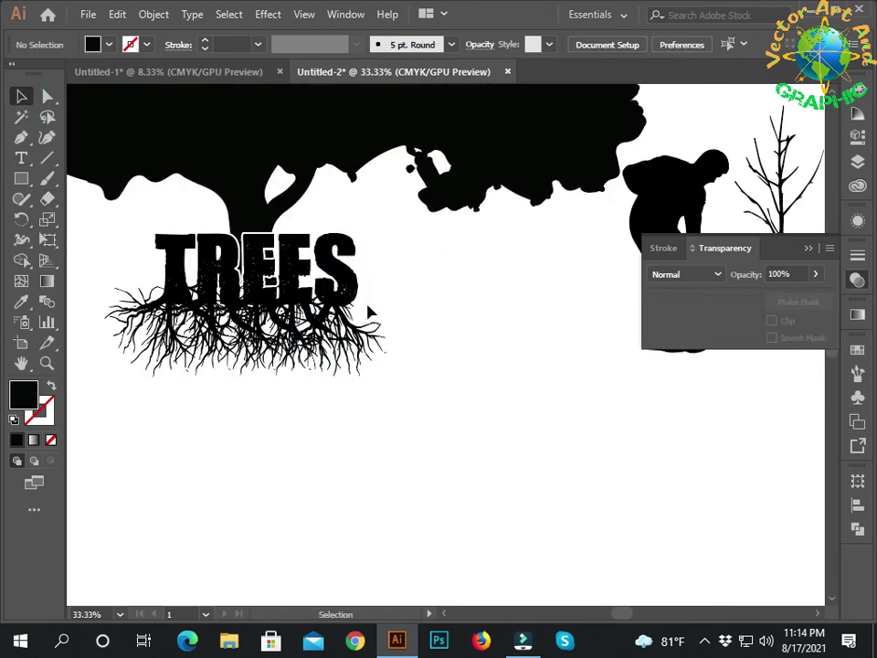
scroll(366, 307, down, 3)
drag(412, 442, 365, 450)
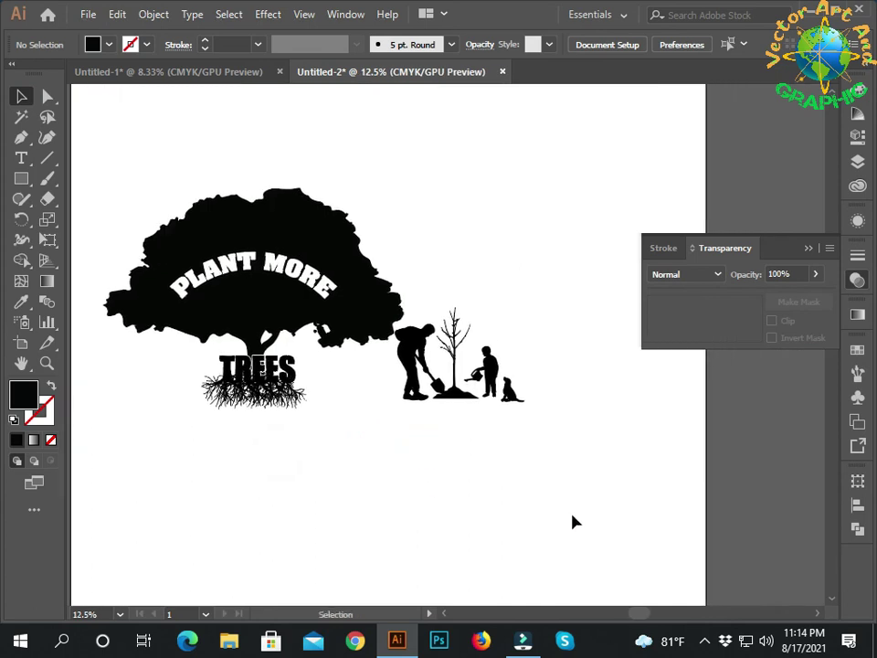
Step: Scale the tree and planting figures up to span the artboard's full width
click(808, 247)
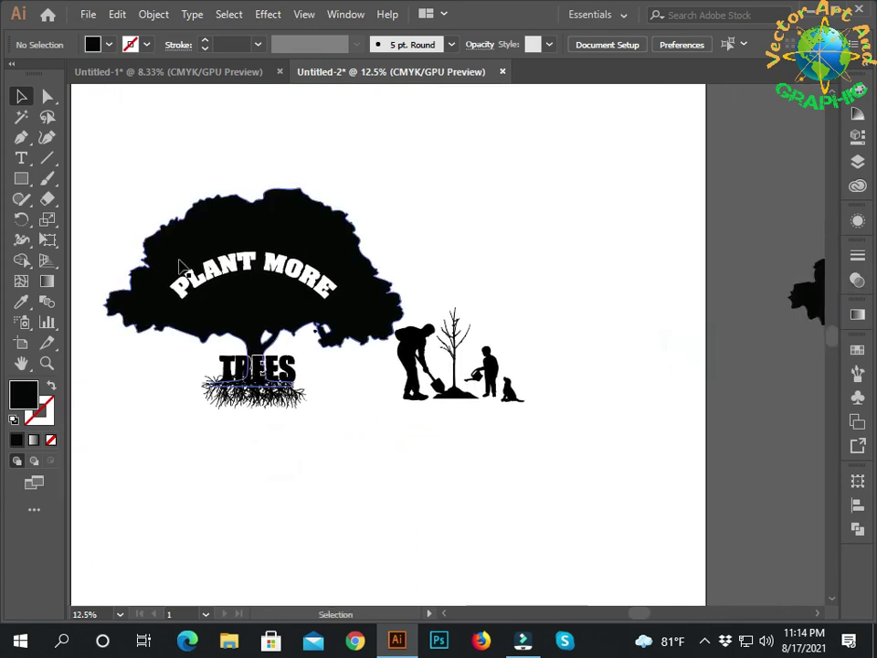
scroll(180, 264, up, 1)
scroll(423, 455, down, 3)
scroll(414, 479, down, 3)
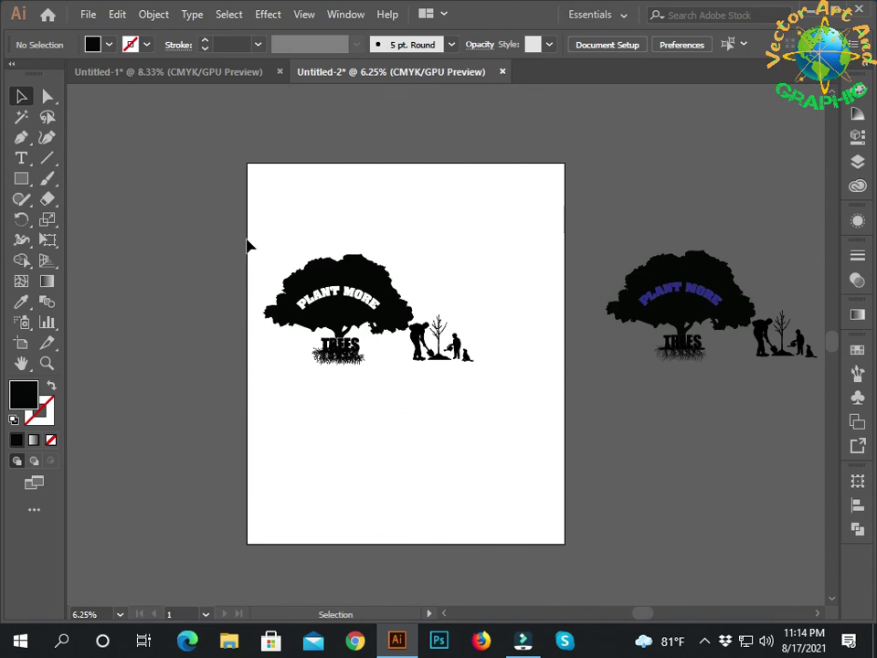
scroll(340, 364, up, 2)
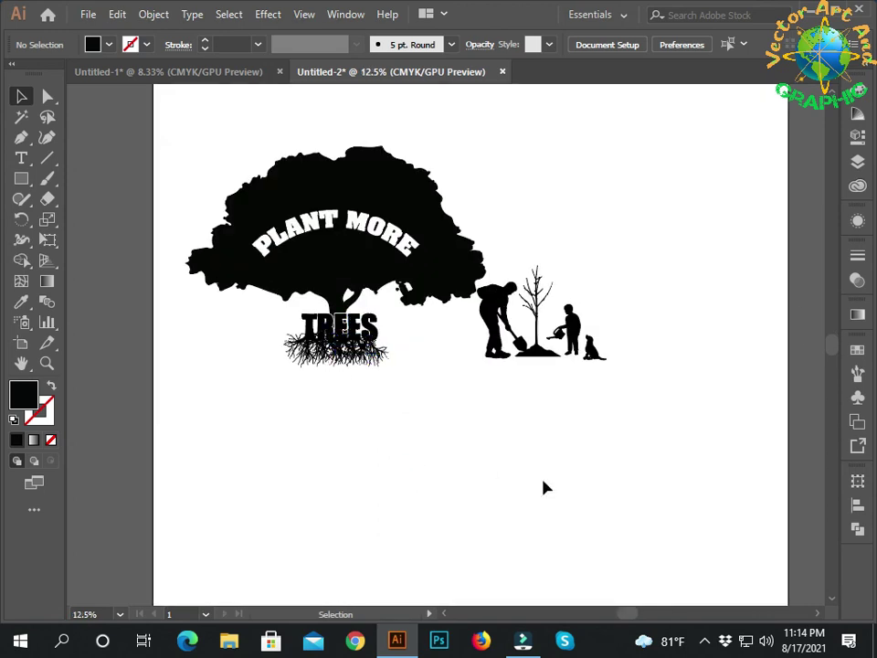
scroll(544, 486, up, 2)
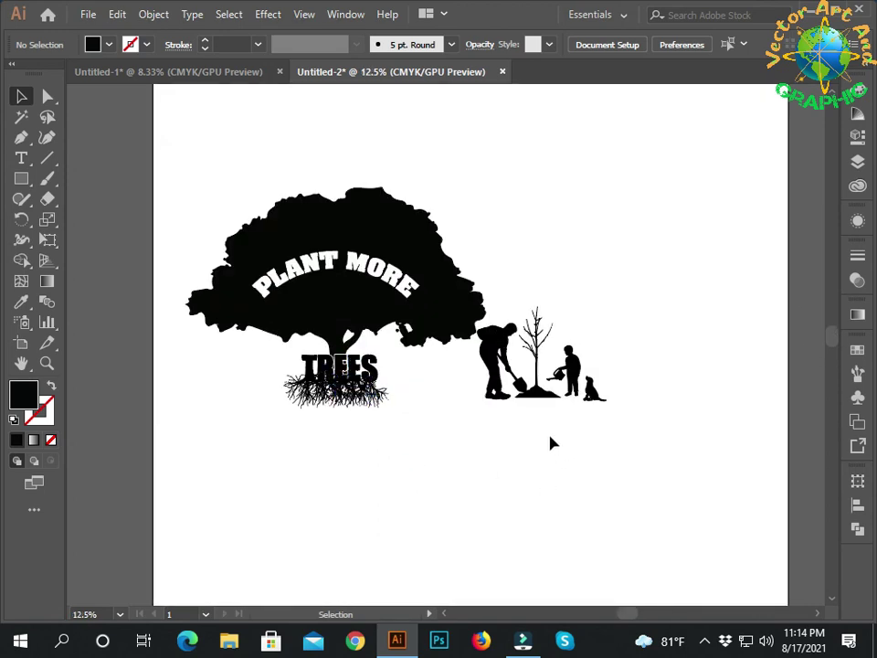
drag(280, 340, 654, 454)
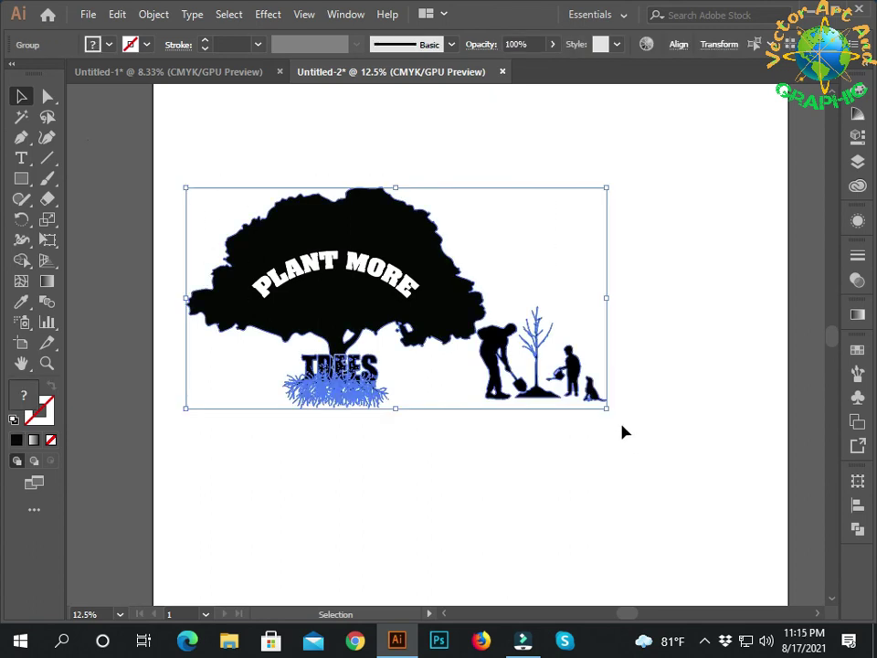
drag(605, 407, 725, 493)
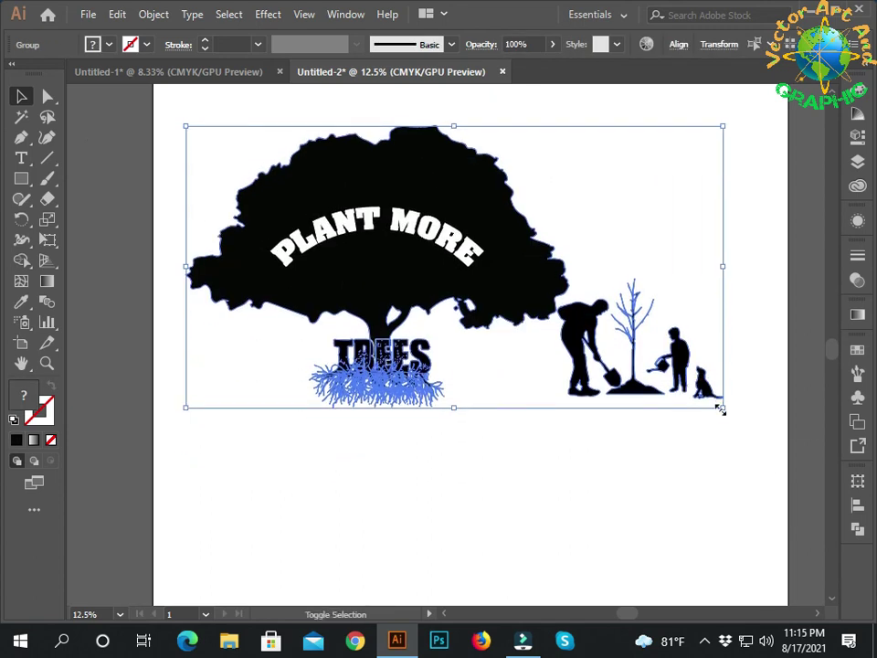
drag(720, 410, 788, 441)
drag(186, 441, 139, 460)
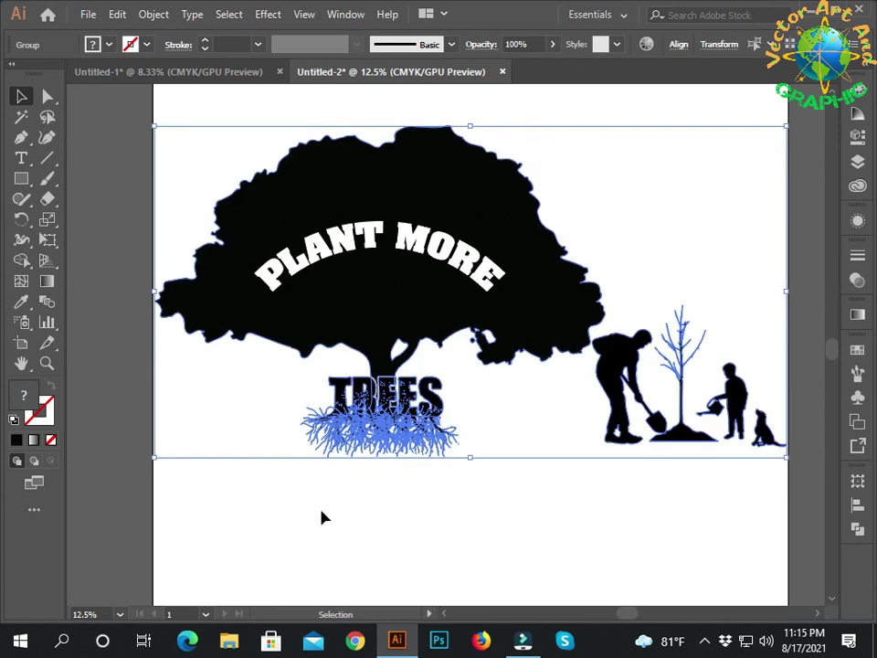
click(321, 517)
Step: Zoom and pan to view the whole scaled logo on the artboard
key(ctrl+minus)
key(ctrl+minus)
key(ctrl+minus)
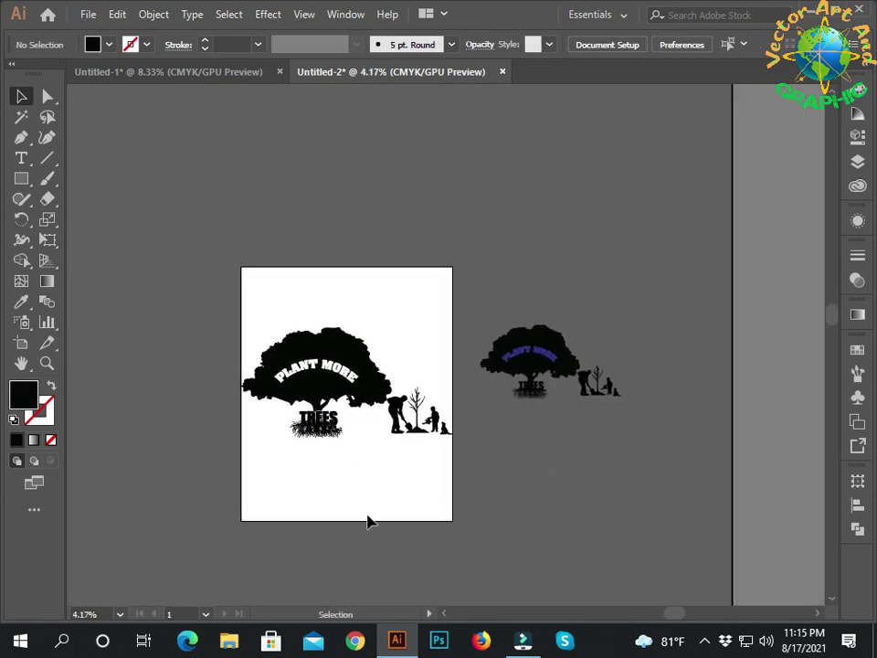
key(ctrl+plus)
drag(397, 491, 469, 497)
scroll(484, 488, up, 1)
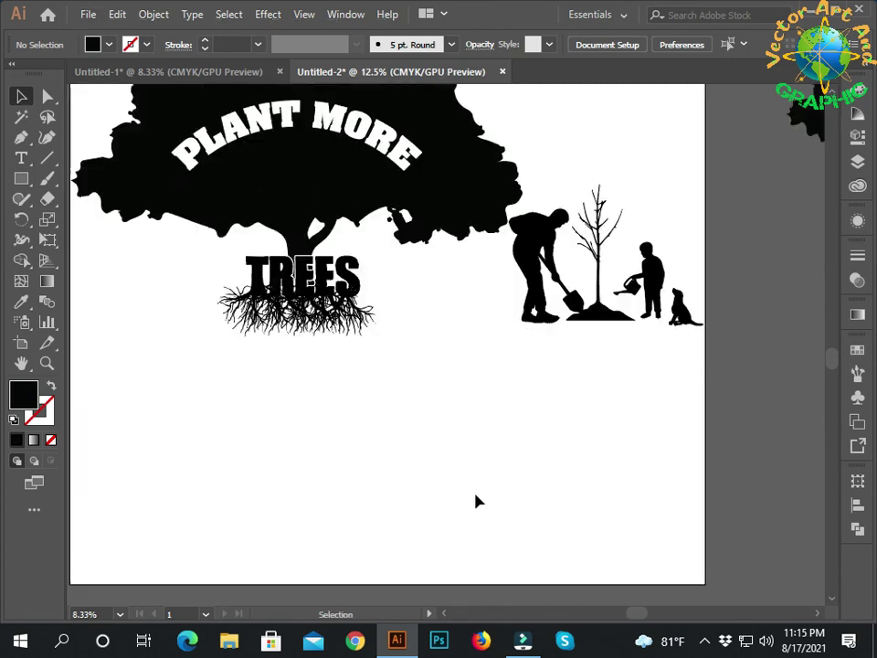
scroll(476, 501, up, 1)
scroll(454, 509, down, 1)
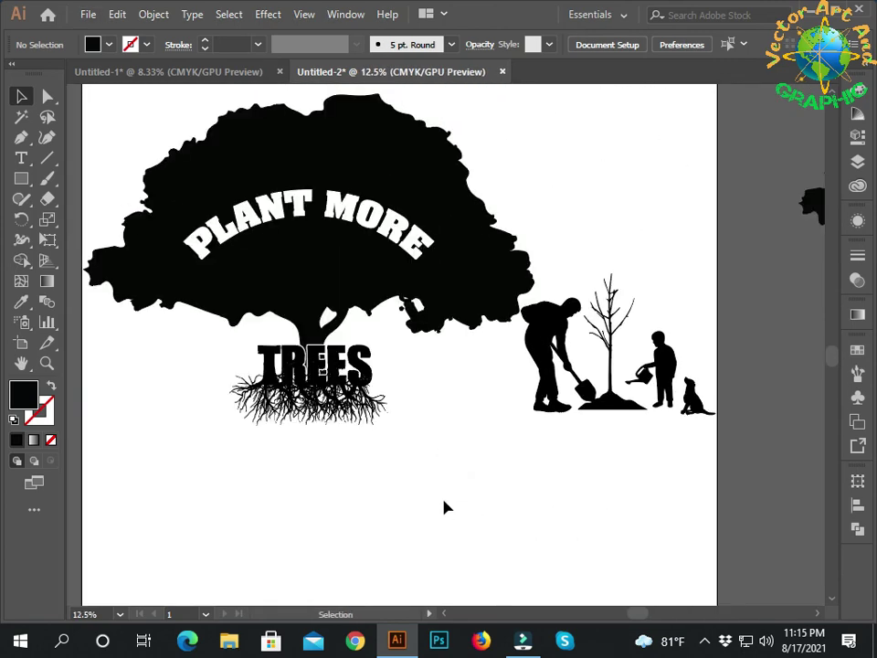